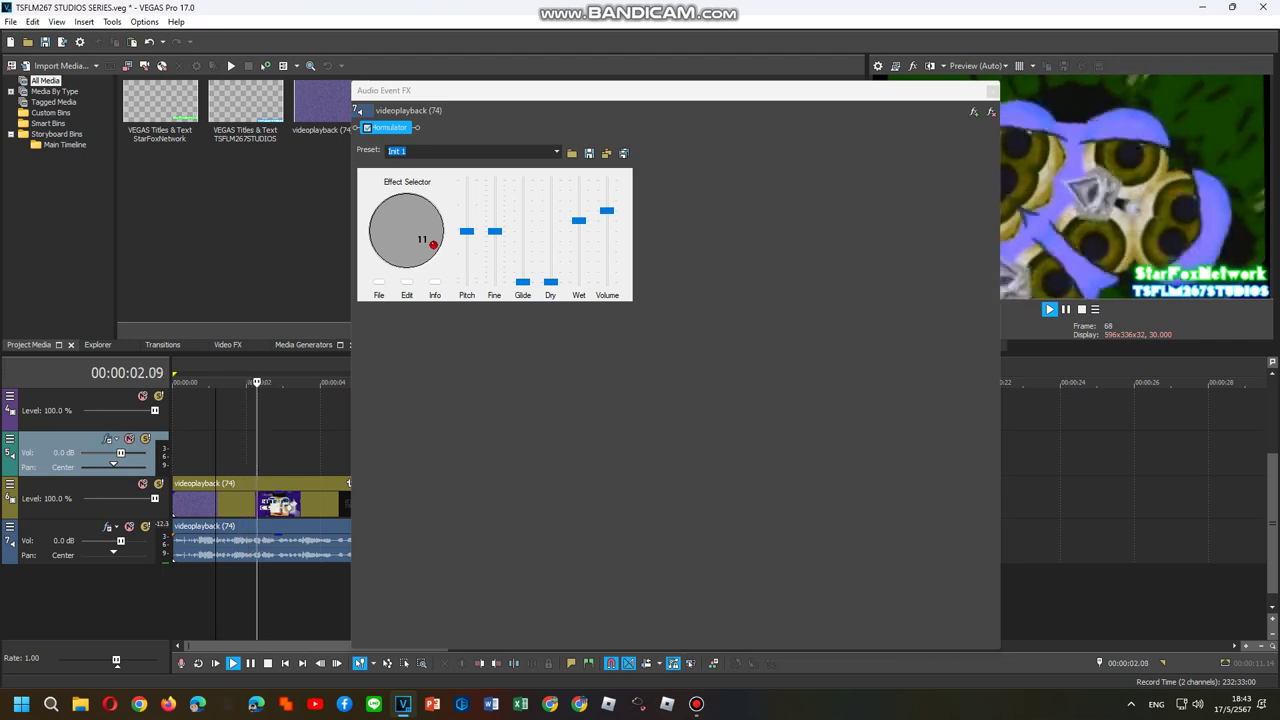
- Try 4ormulator effect 2 with Pitch at maximum, Fine near maximum and Glide raised above the middle, listening during playback
{"action": "left_click_drag", "start_coordinate": [433, 244], "coordinate": [415, 202]}
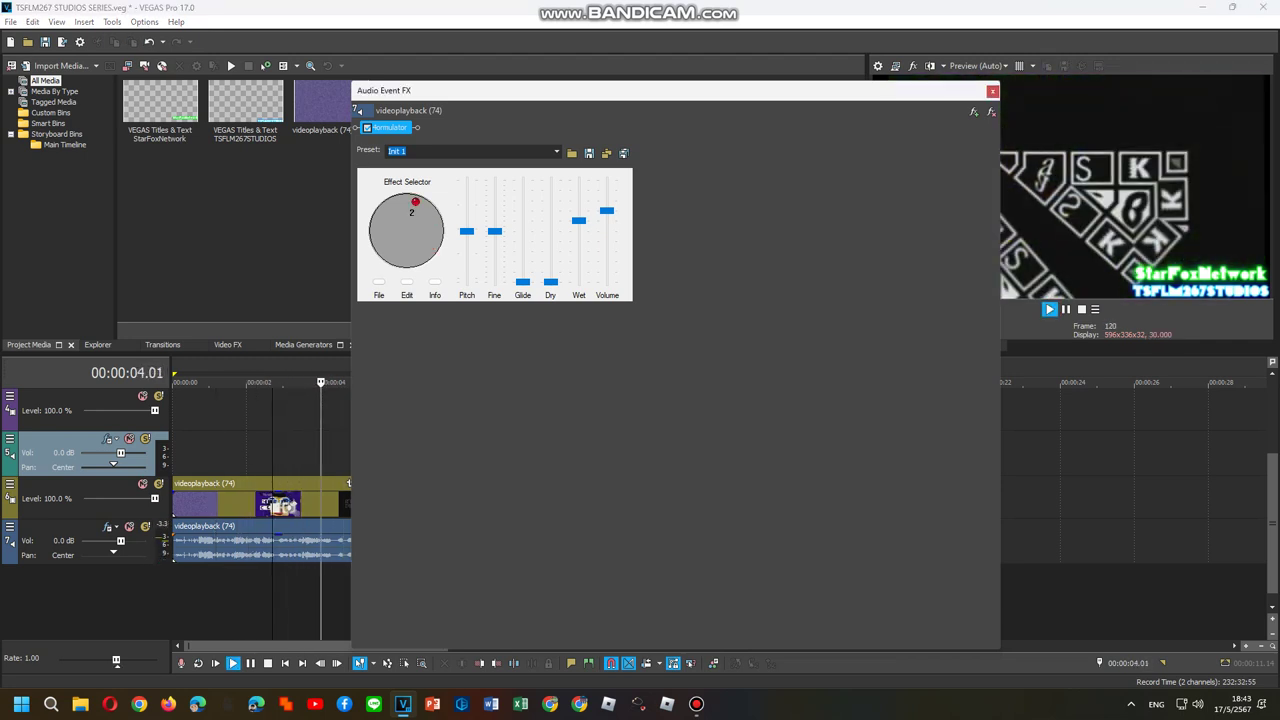
{"action": "left_click_drag", "start_coordinate": [466, 231], "coordinate": [466, 180]}
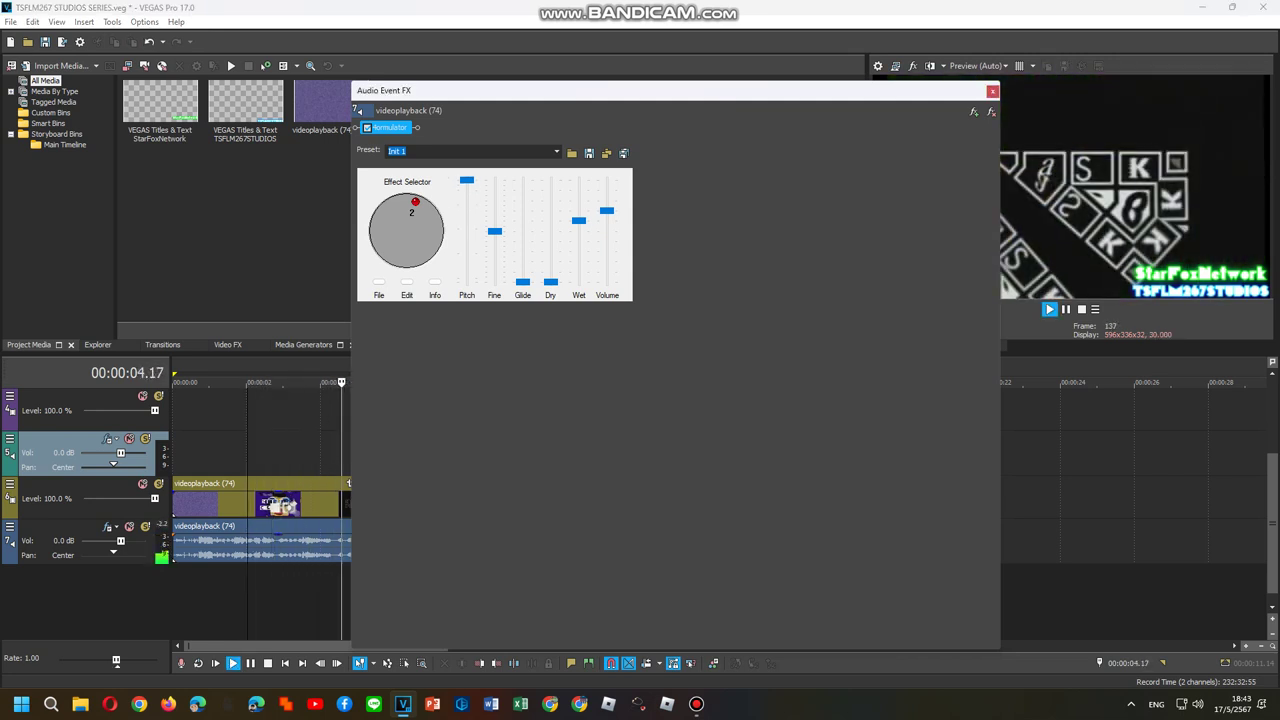
{"action": "left_click_drag", "start_coordinate": [494, 231], "coordinate": [494, 259]}
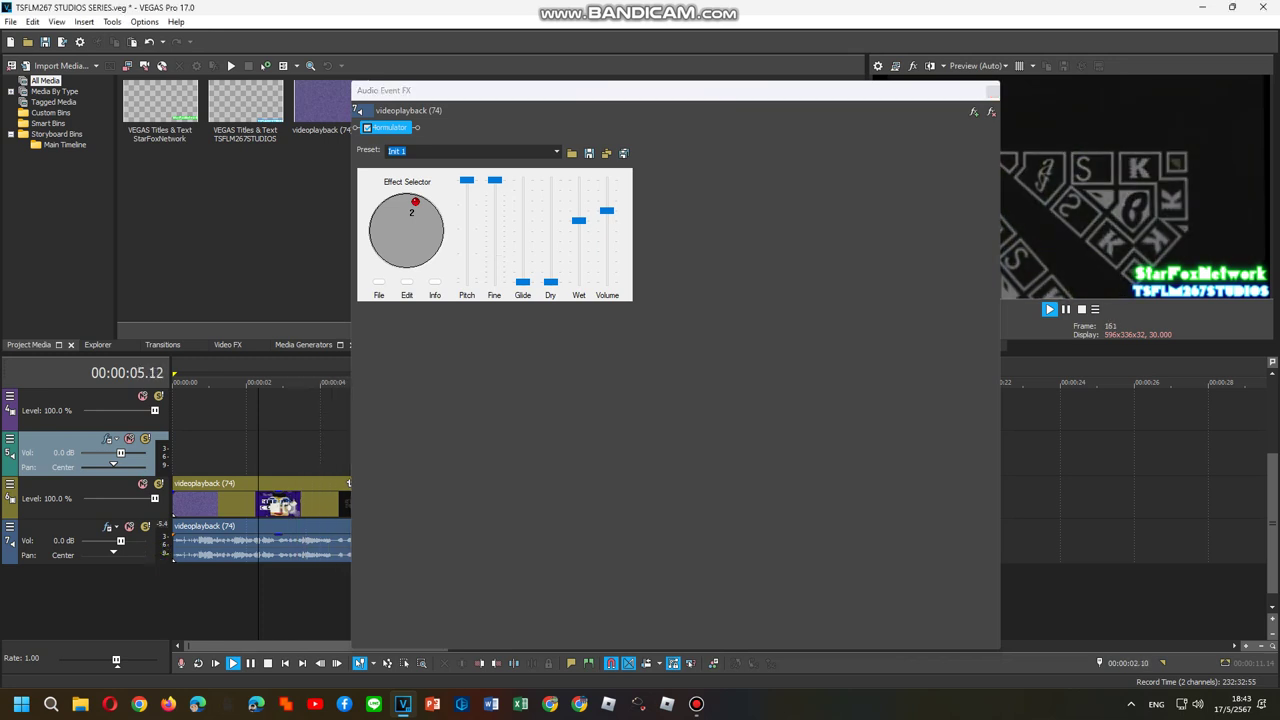
{"action": "key", "text": "space"}
{"action": "key", "text": "space"}
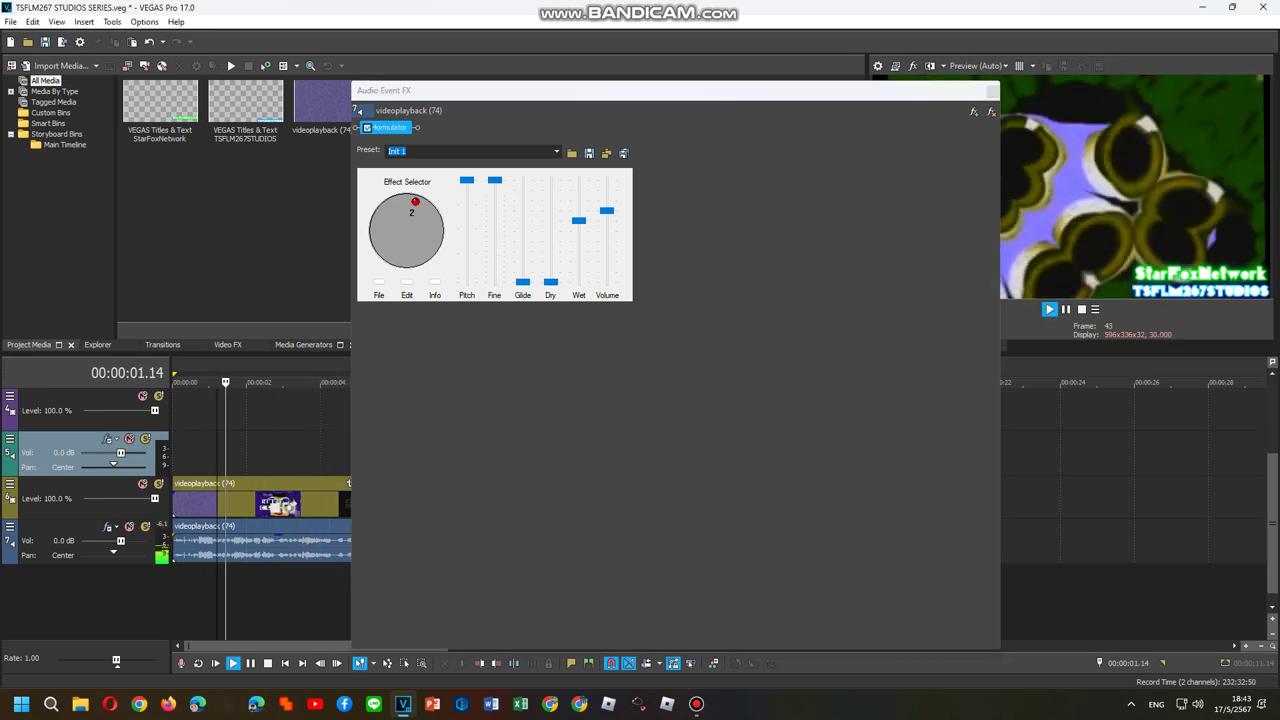
{"action": "left_click_drag", "start_coordinate": [522, 281], "coordinate": [522, 213]}
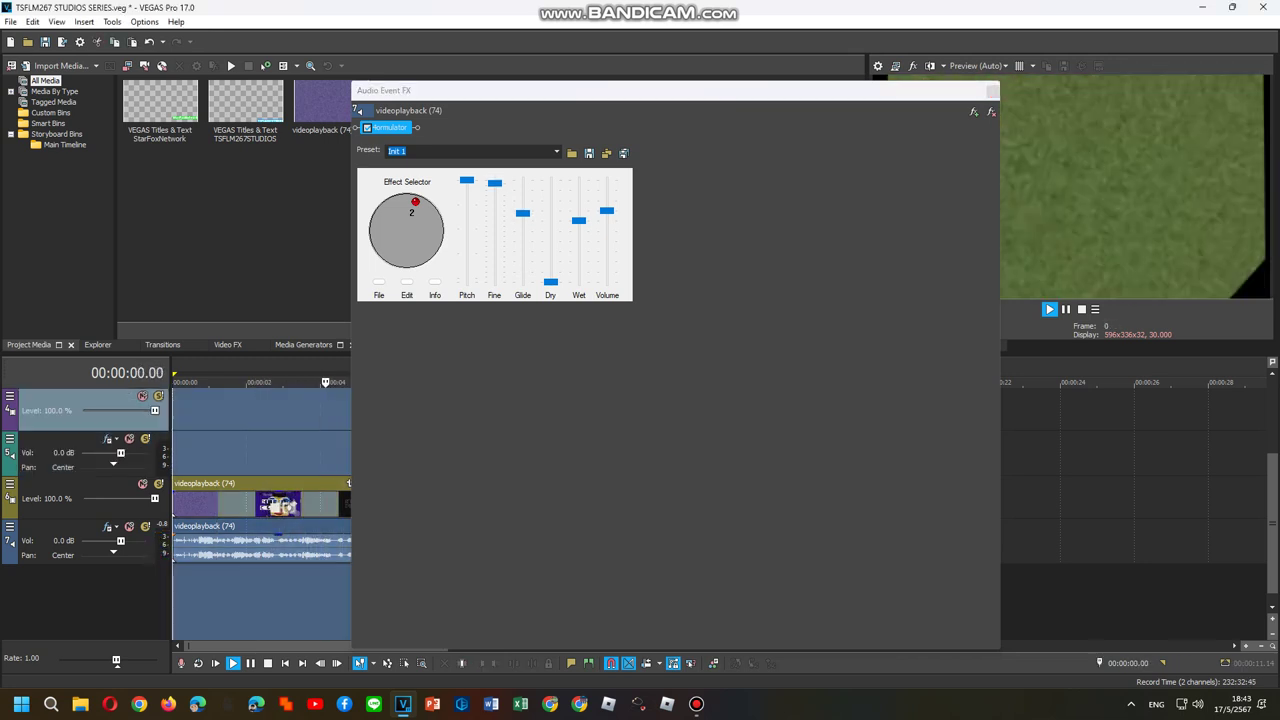
{"action": "key", "text": "space"}
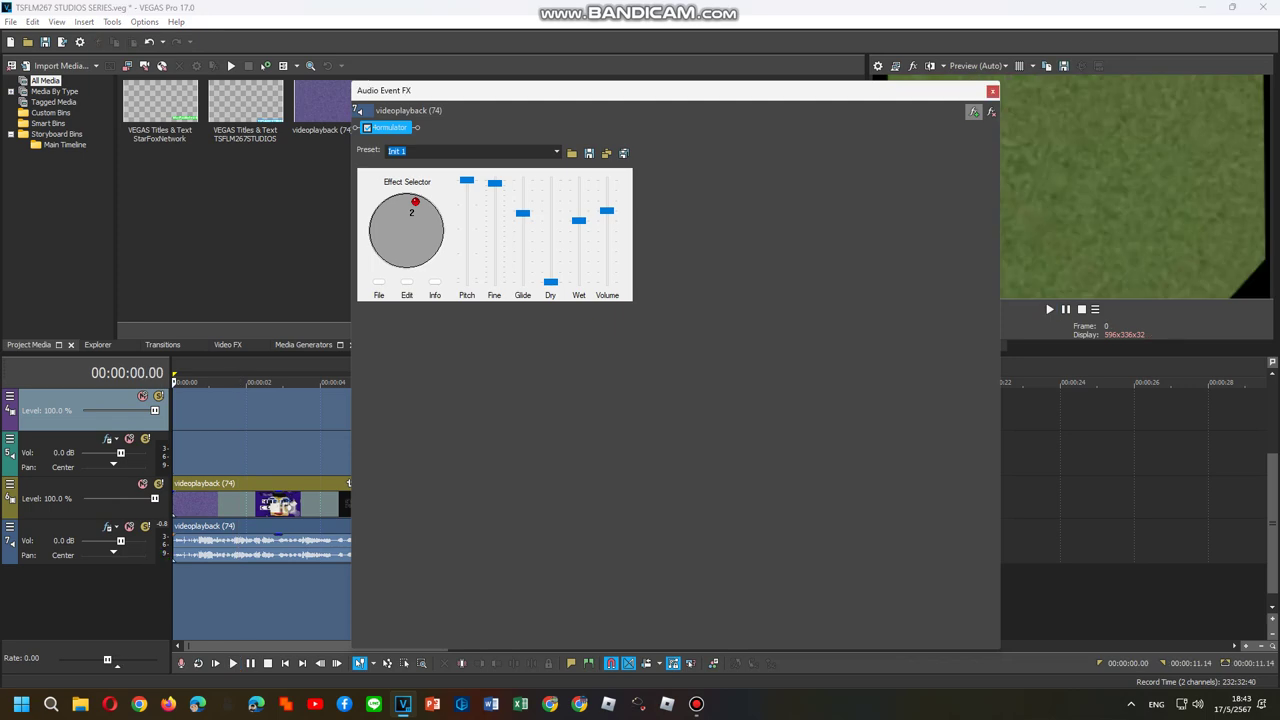
- Add ExpressFX Chorus after 4ormulator in the audio event's plug-in chain and play the clip
{"action": "left_click", "coordinate": [973, 111]}
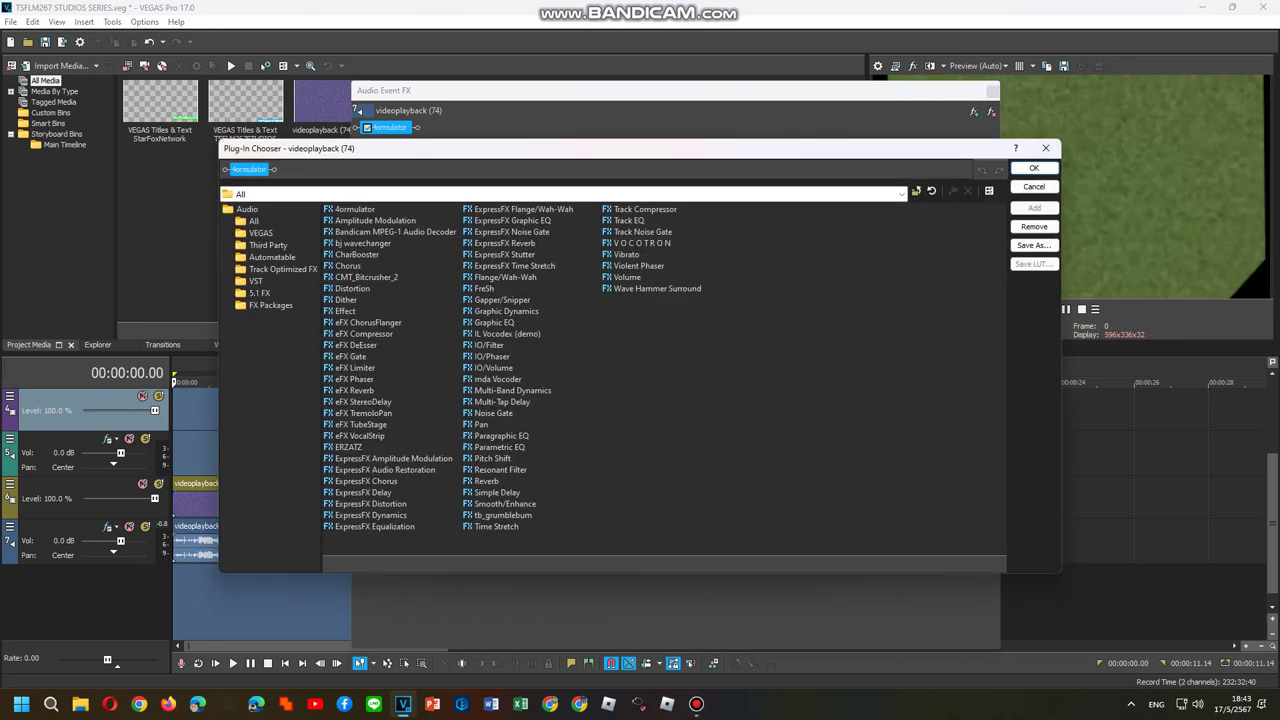
{"action": "double_click", "coordinate": [366, 481]}
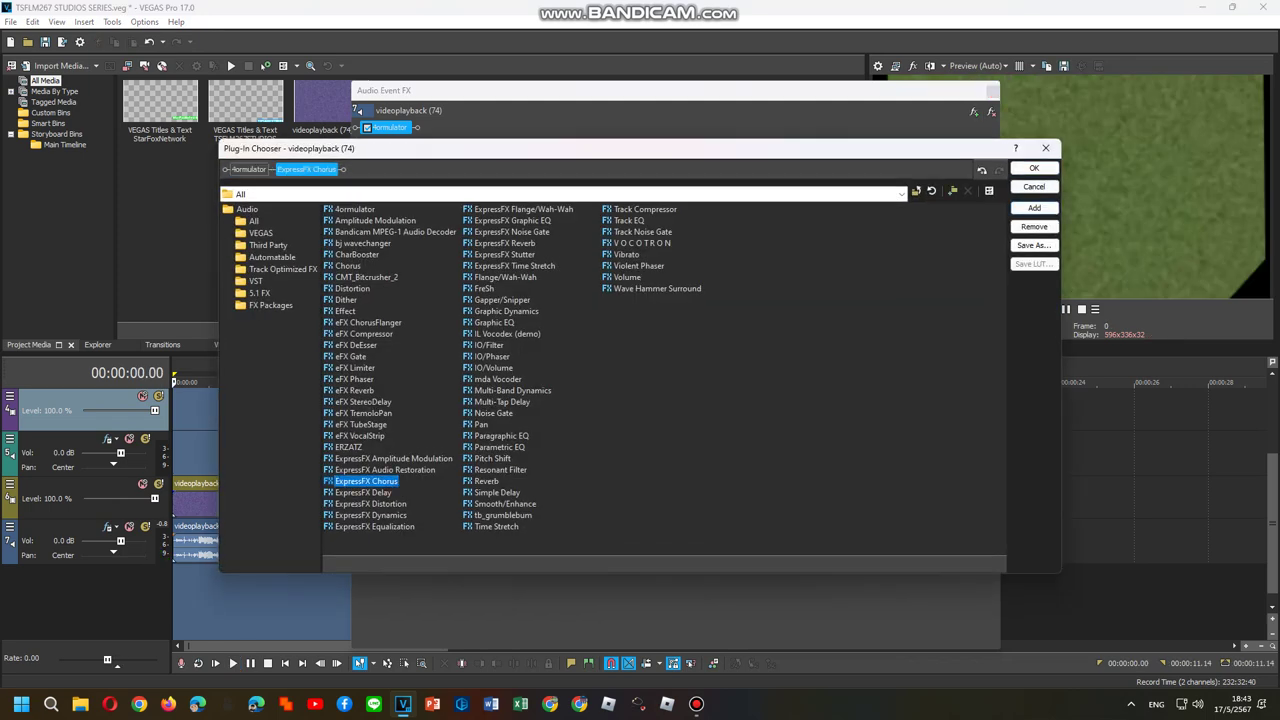
{"action": "key", "text": "Escape"}
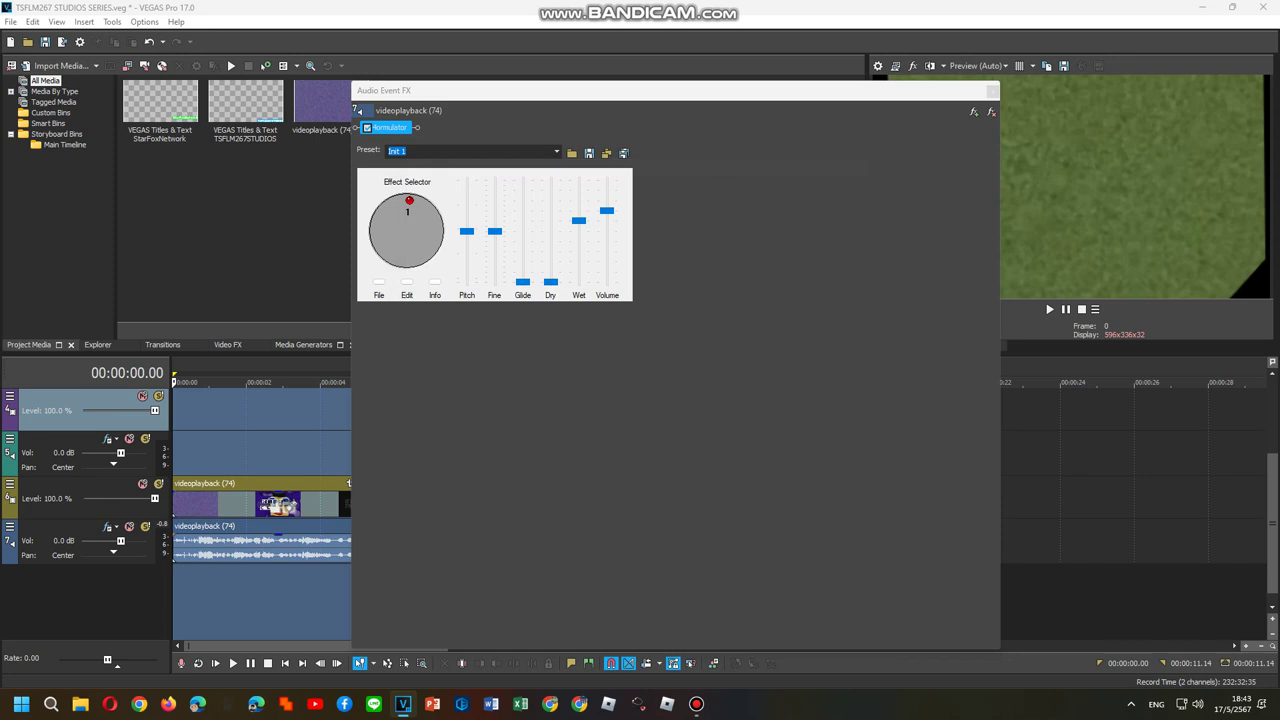
{"action": "key", "text": "space"}
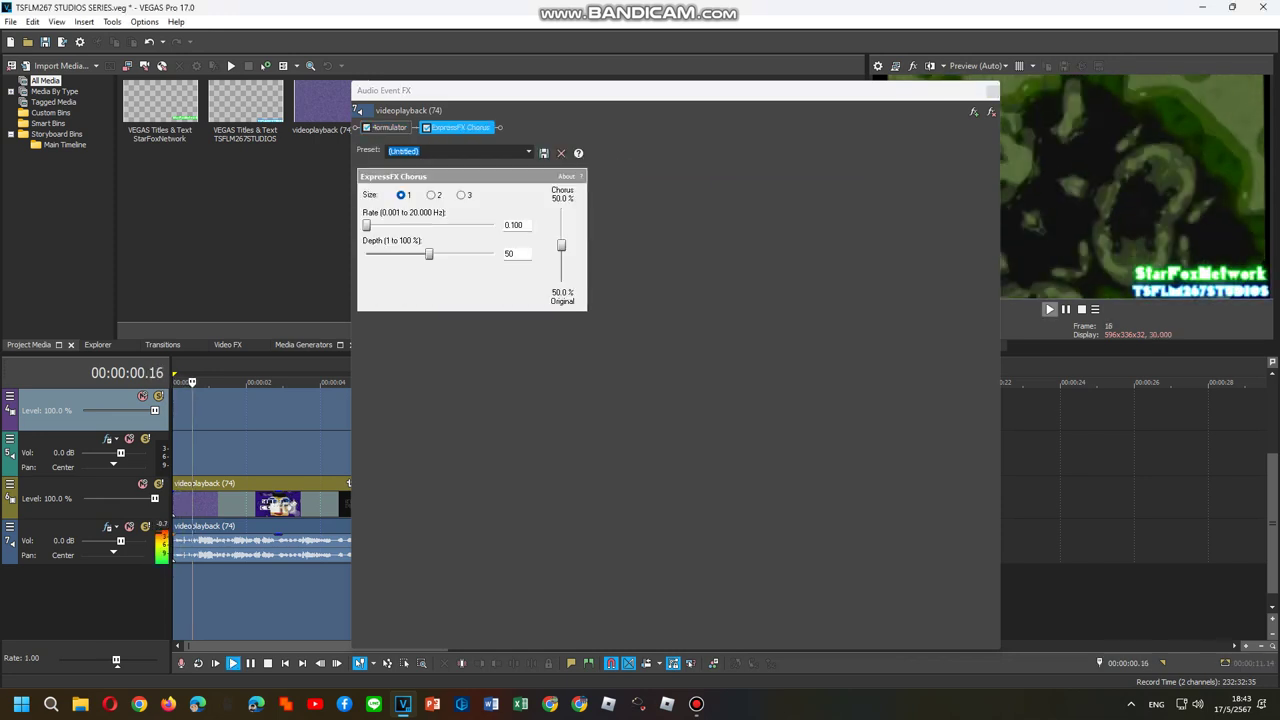
- Apply the [Sys] Wacky 4 preset to ExpressFX Chorus and move it ahead of 4ormulator in the chain
{"action": "left_click", "coordinate": [528, 152]}
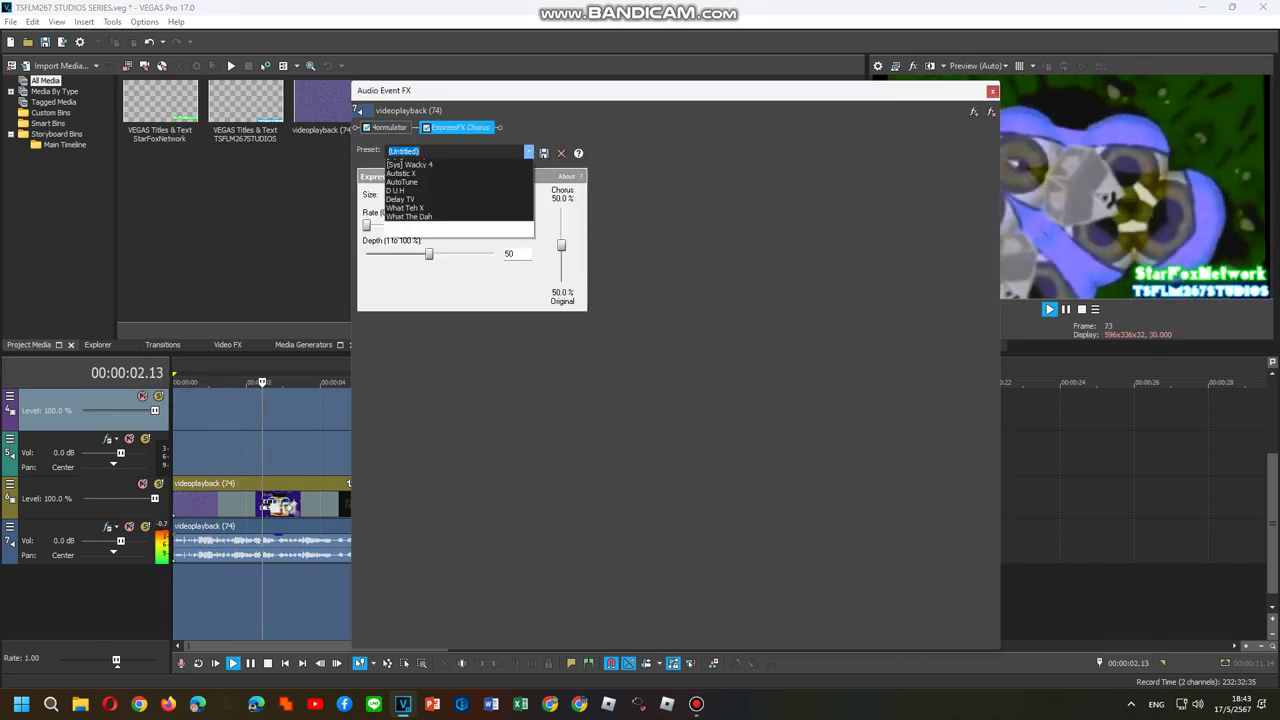
{"action": "left_click", "coordinate": [440, 266]}
{"action": "left_click", "coordinate": [90, 470]}
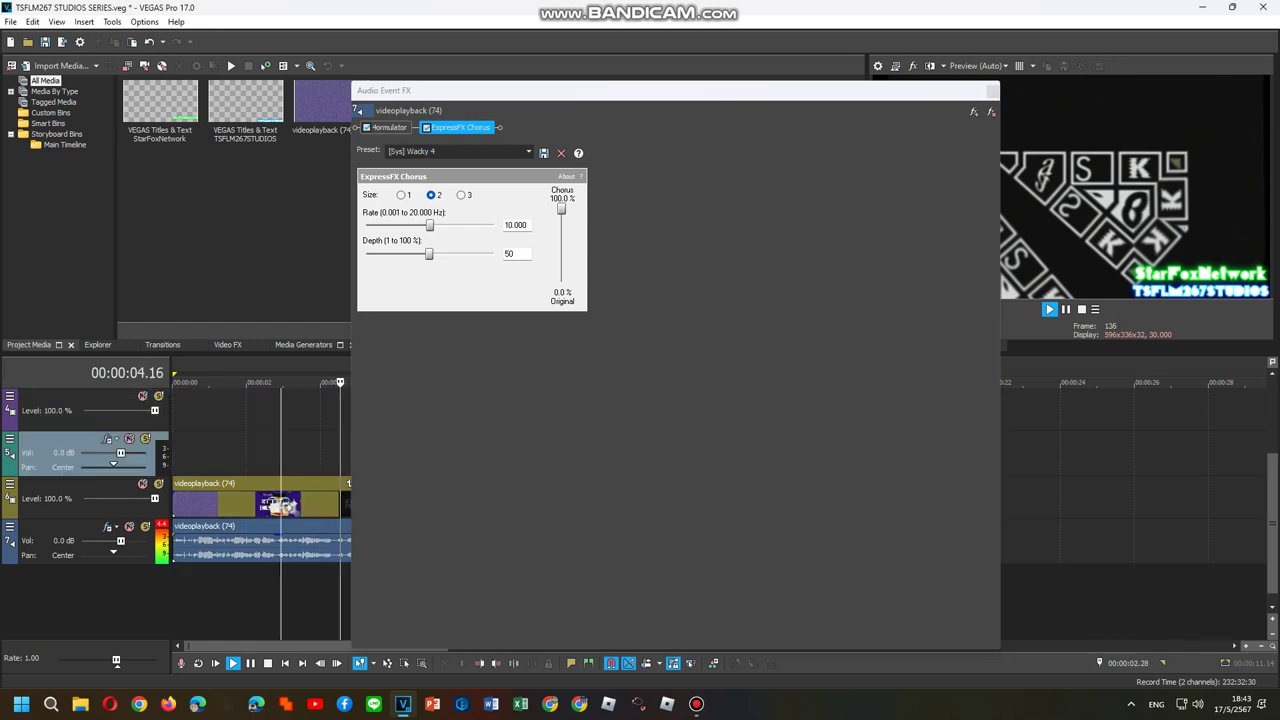
{"action": "left_click_drag", "start_coordinate": [460, 127], "coordinate": [395, 127]}
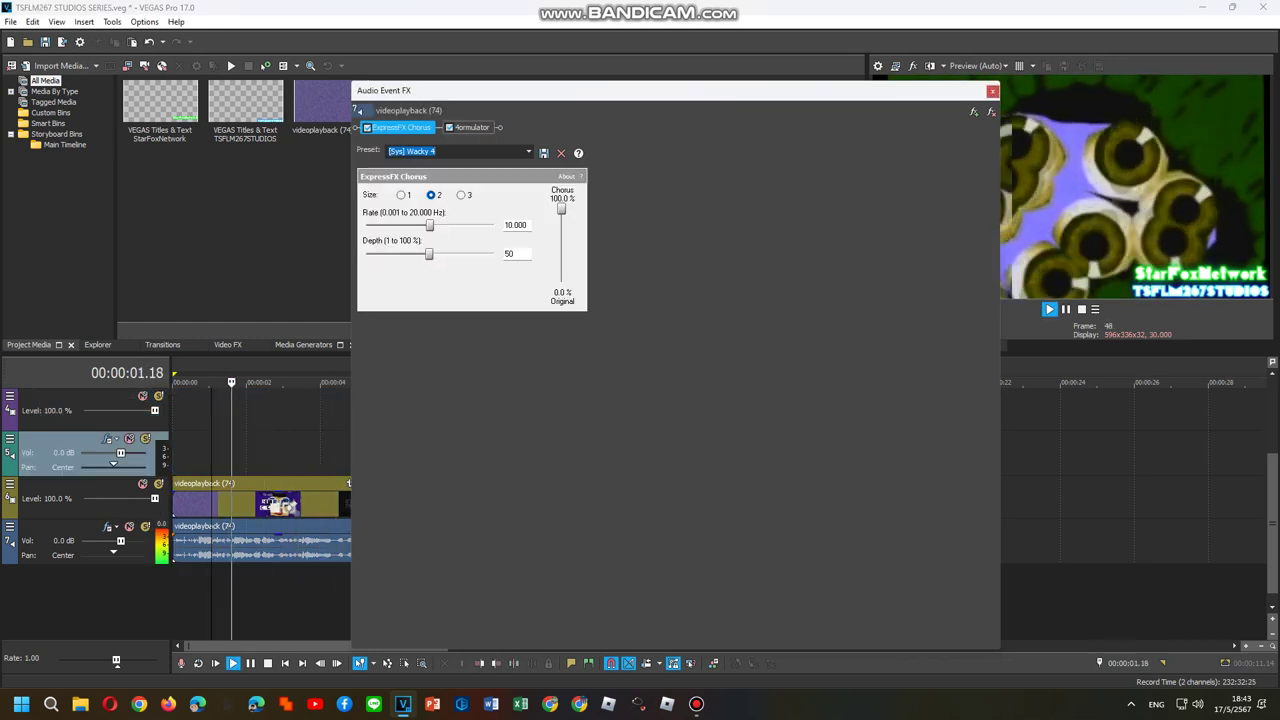
- Show the 4ormulator settings and play the clip from the beginning to hear the reordered effect chain
{"action": "left_click", "coordinate": [472, 127]}
{"action": "key", "text": "Up"}
{"action": "key", "text": "Return"}
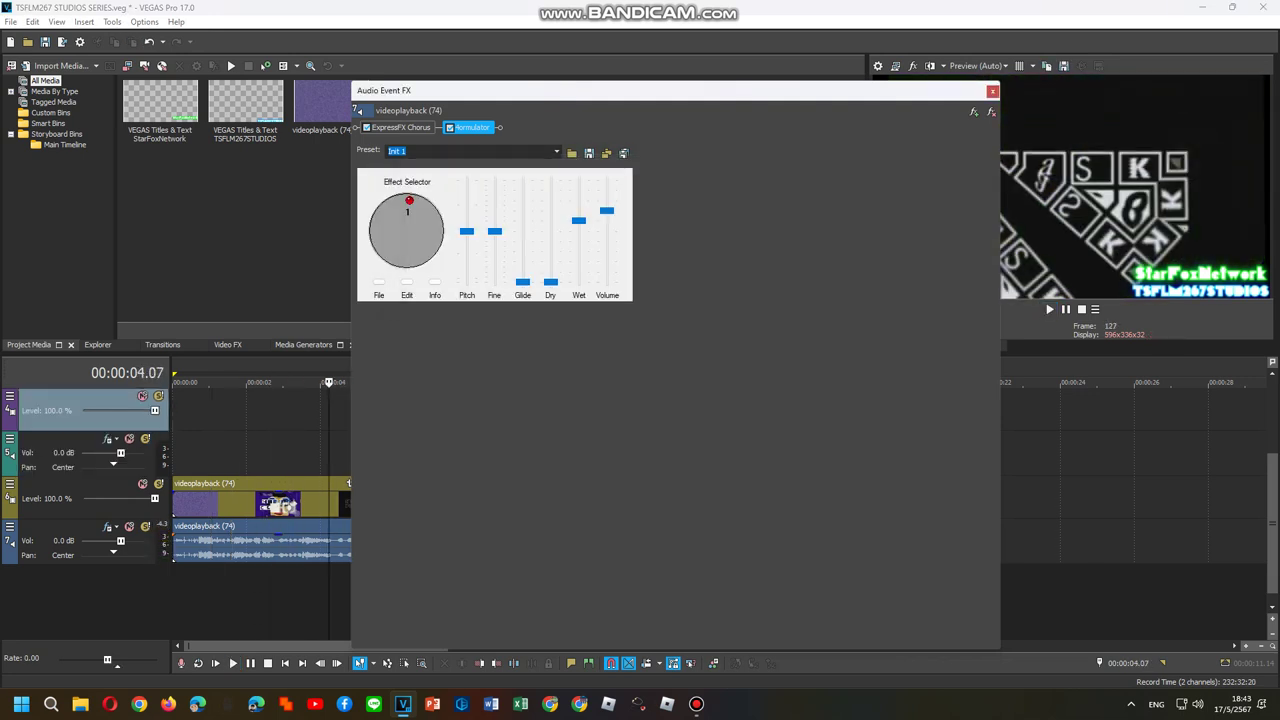
{"action": "key", "text": "ctrl+Home"}
{"action": "key", "text": "space"}
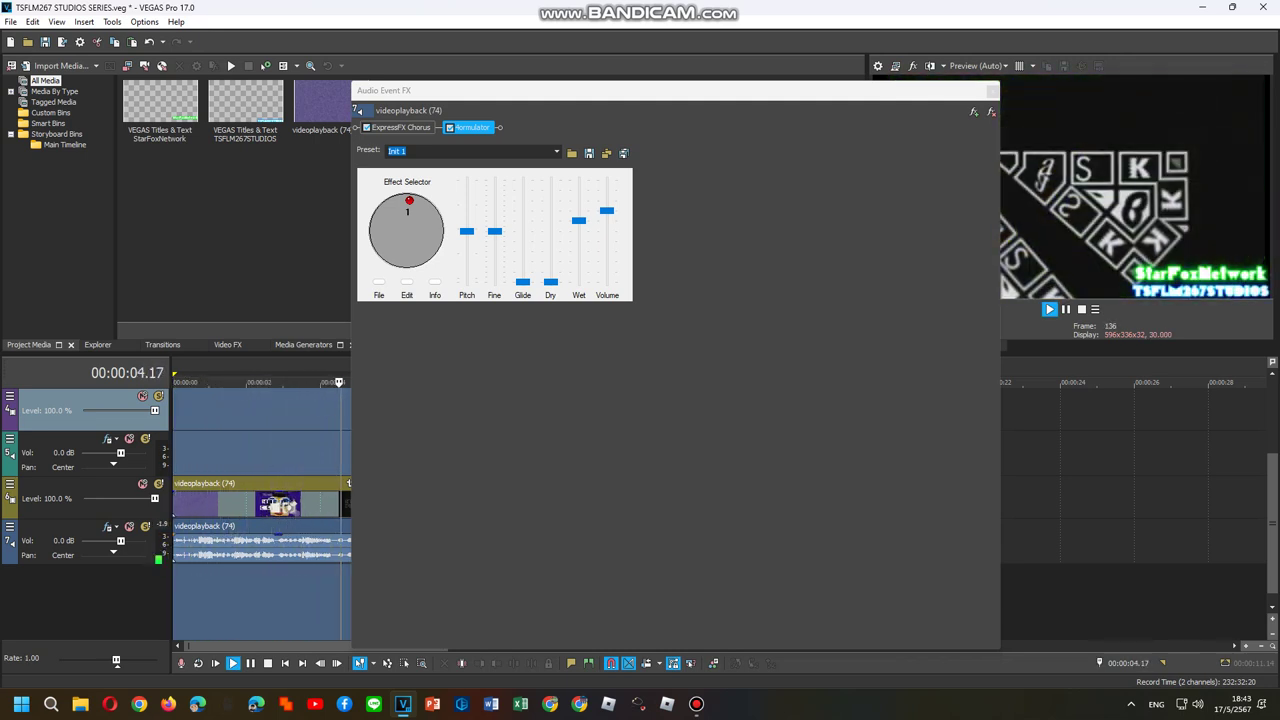
- Audition 4ormulator effects 27 and 31 on the audio event by replaying the clip
{"action": "left_click", "coordinate": [60, 452]}
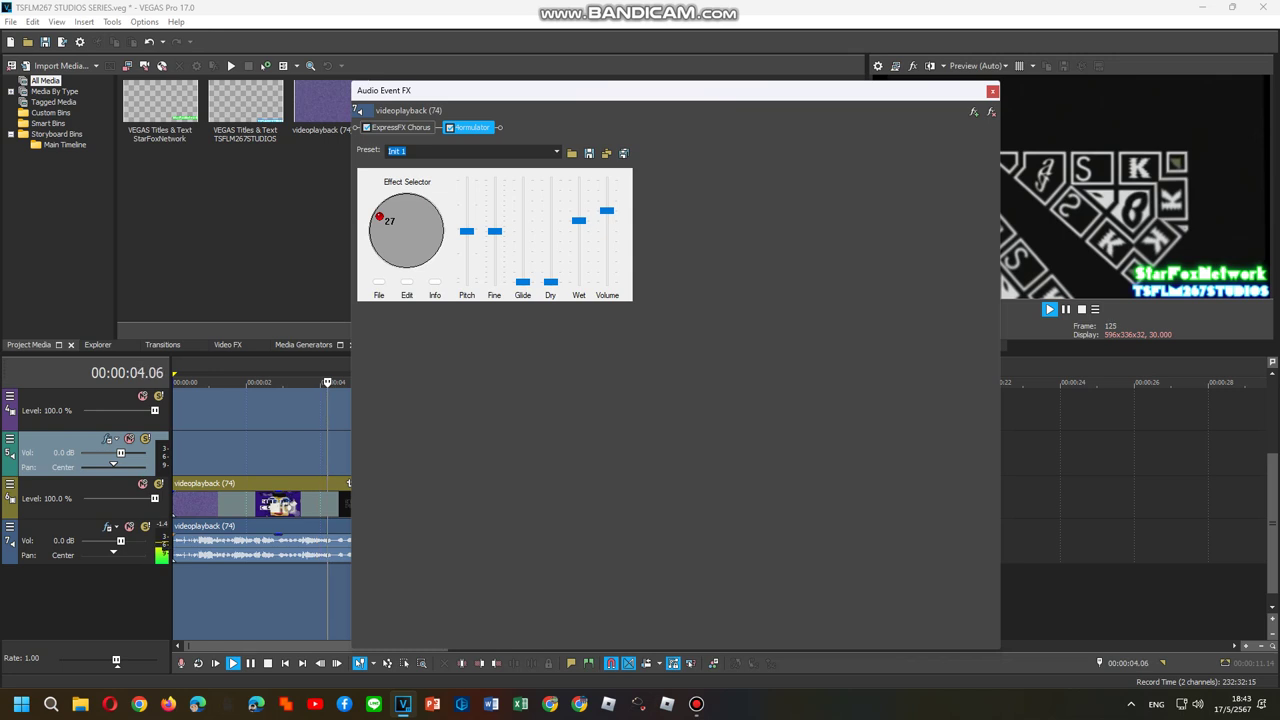
{"action": "key", "text": "space"}
{"action": "left_click_drag", "start_coordinate": [406, 230], "coordinate": [406, 222]}
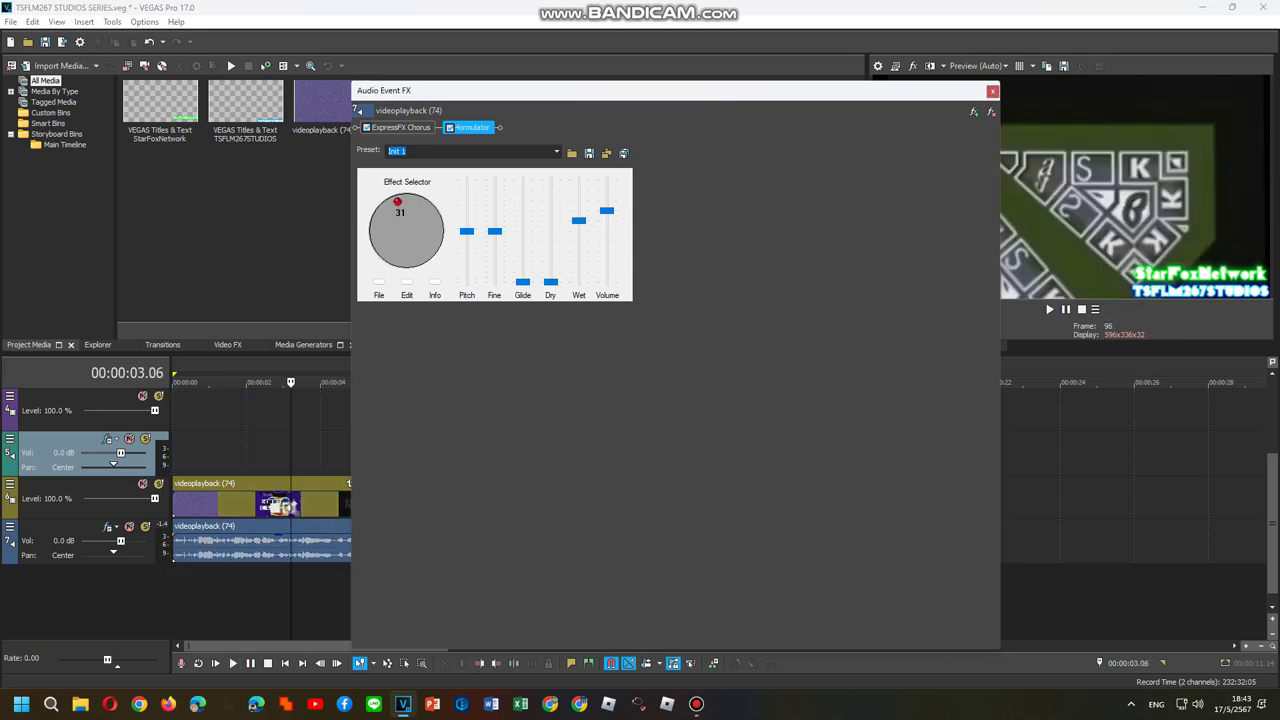
{"action": "left_click", "coordinate": [257, 410]}
{"action": "key", "text": "space"}
{"action": "key", "text": "space"}
{"action": "left_click", "coordinate": [244, 455]}
{"action": "key", "text": "space"}
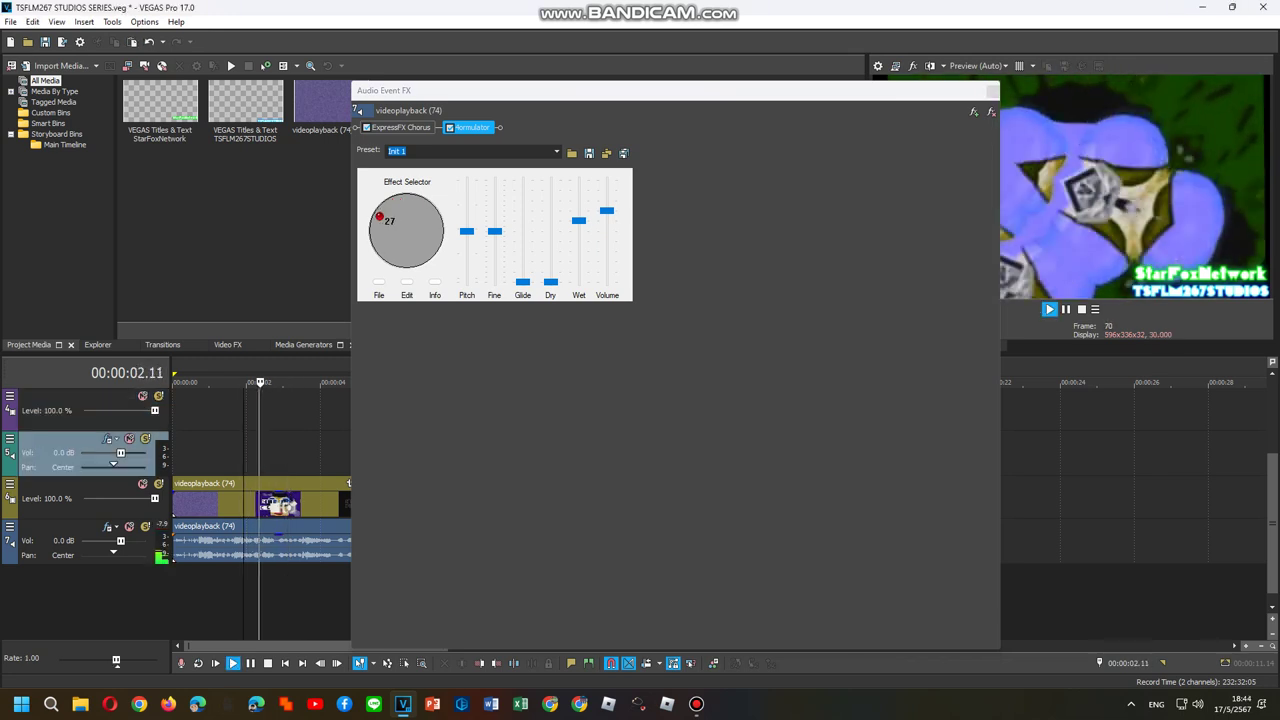
- Audition 4ormulator effects 24 and 32 on the audio event, raising Pitch slightly for effect 32
{"action": "key", "text": "space"}
{"action": "left_click", "coordinate": [284, 455]}
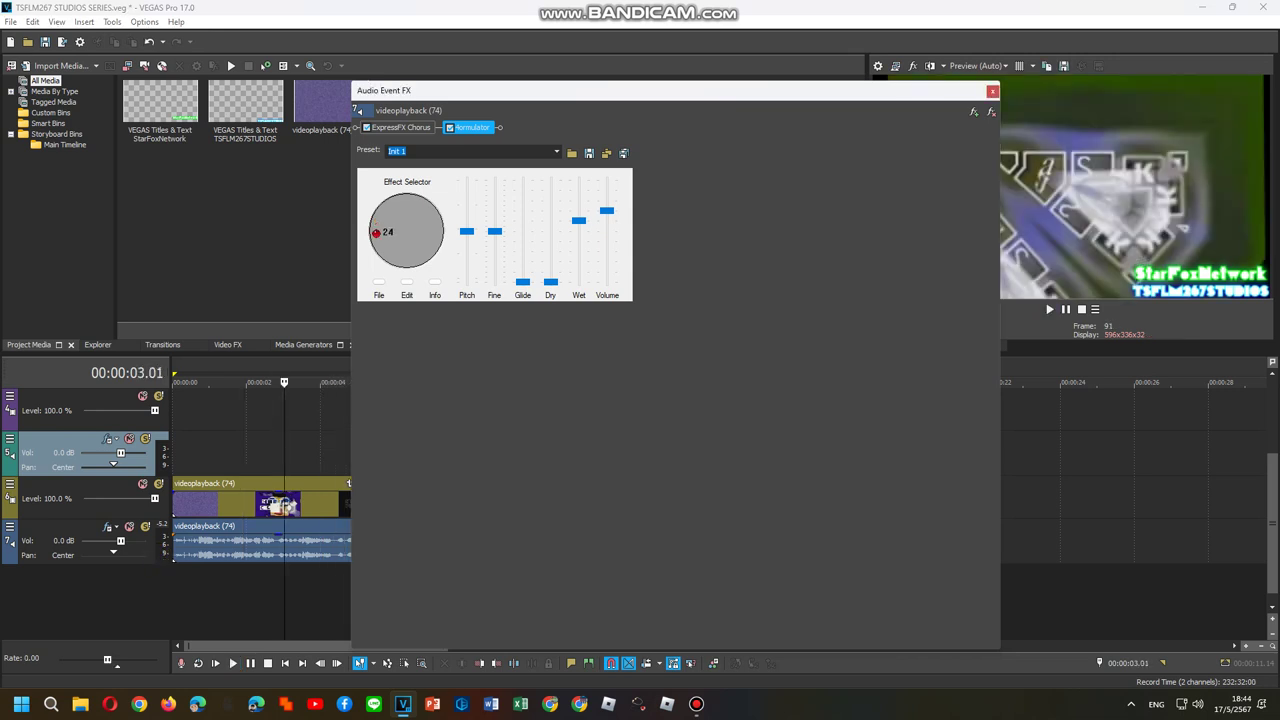
{"action": "key", "text": "space"}
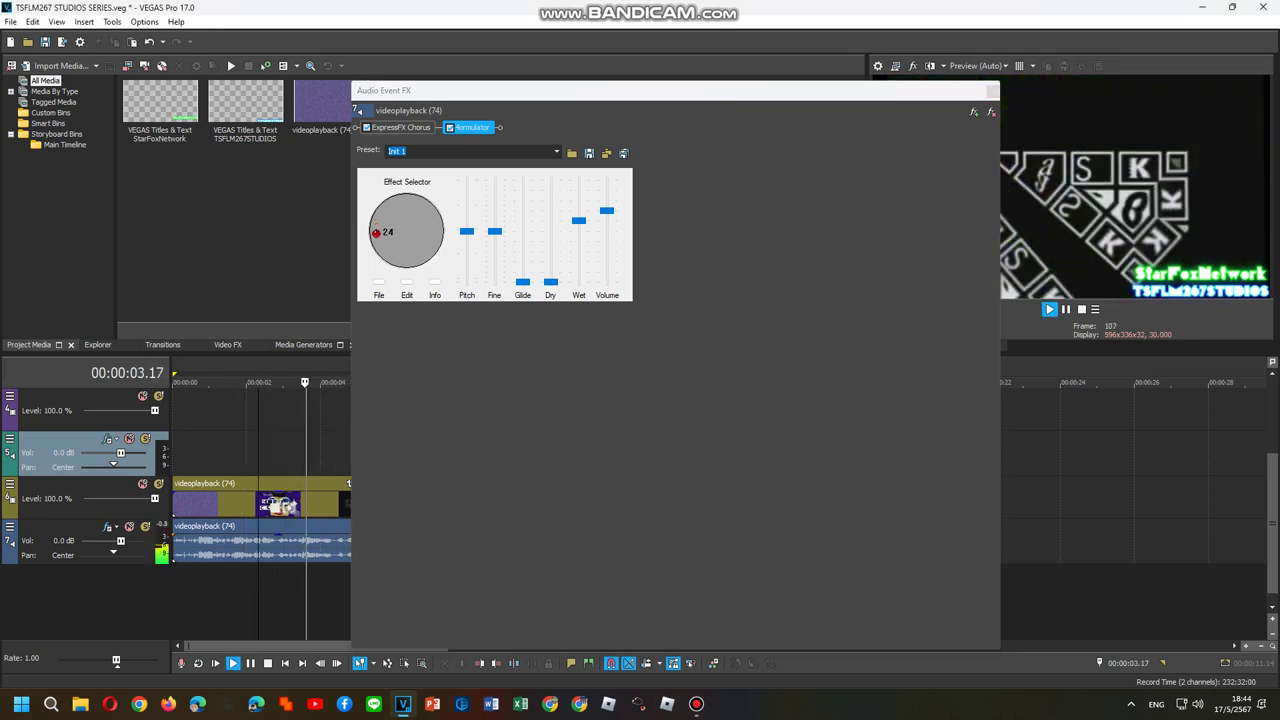
{"action": "key", "text": "space"}
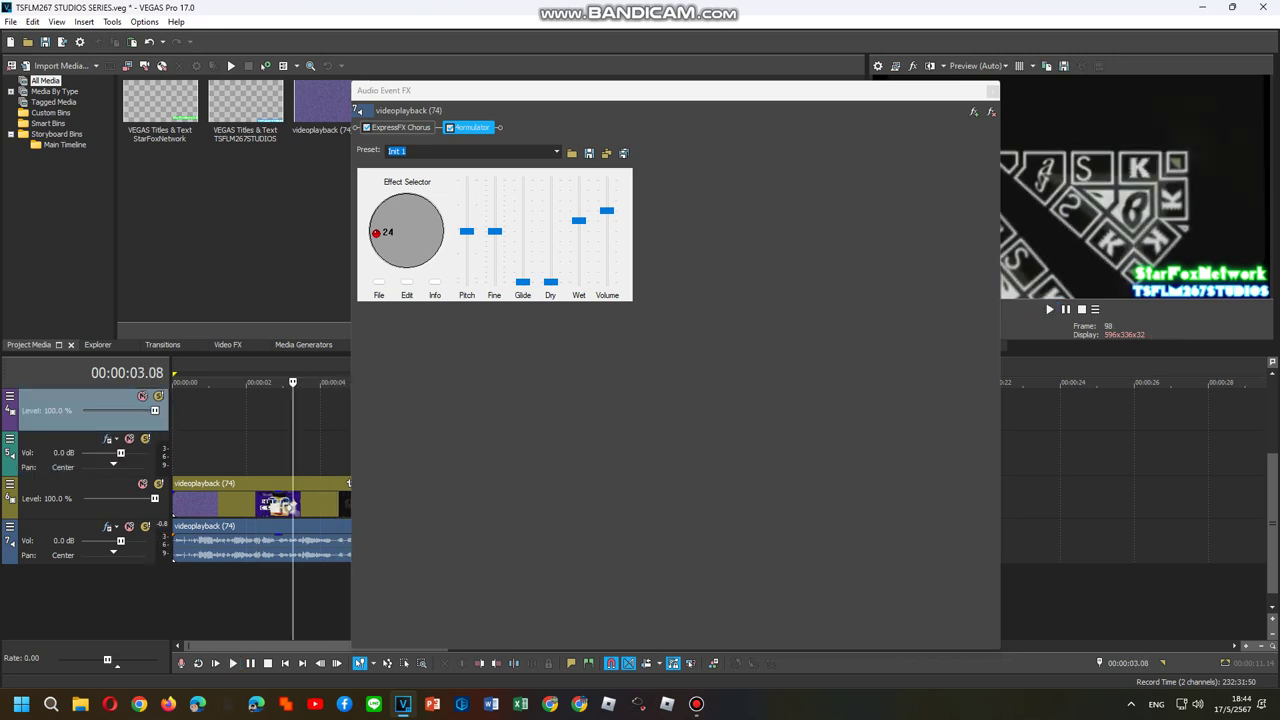
{"action": "key", "text": "space"}
{"action": "key", "text": "ctrl+a"}
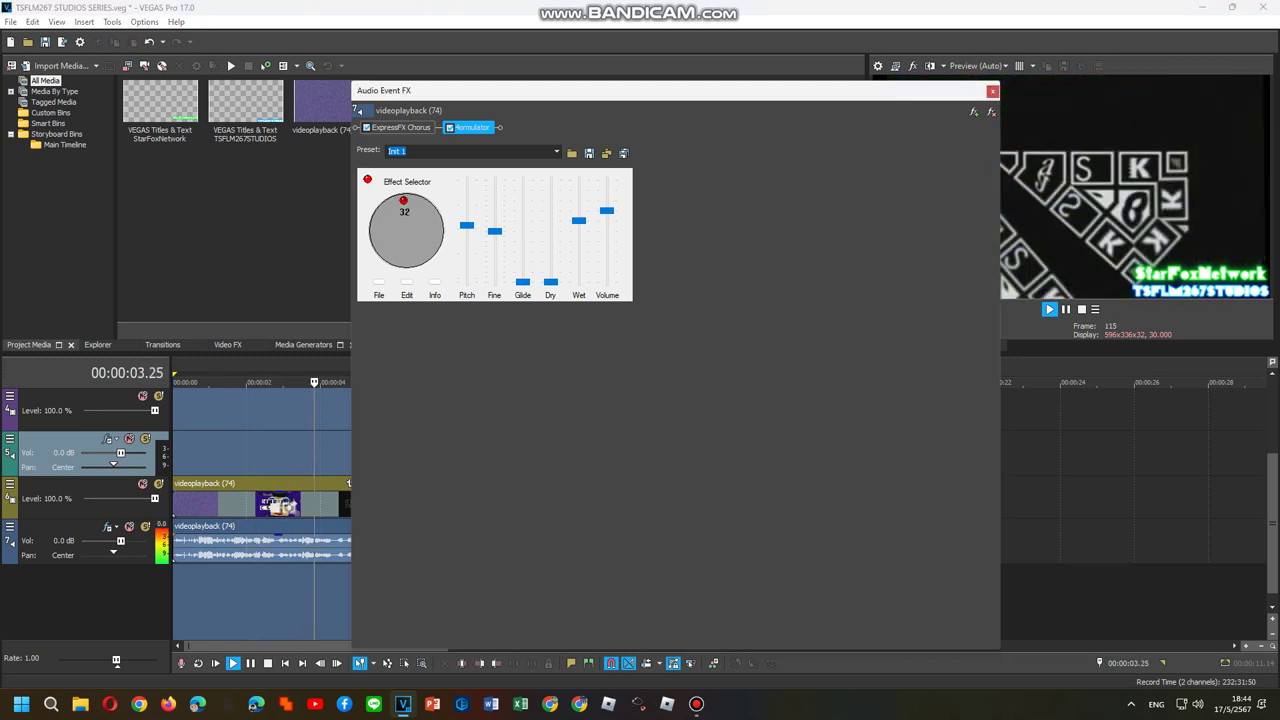
- Set the 4ormulator effect selector to 1, try Pitch at its minimum, and return Pitch to the middle
{"action": "key", "text": "space"}
{"action": "key", "text": "space"}
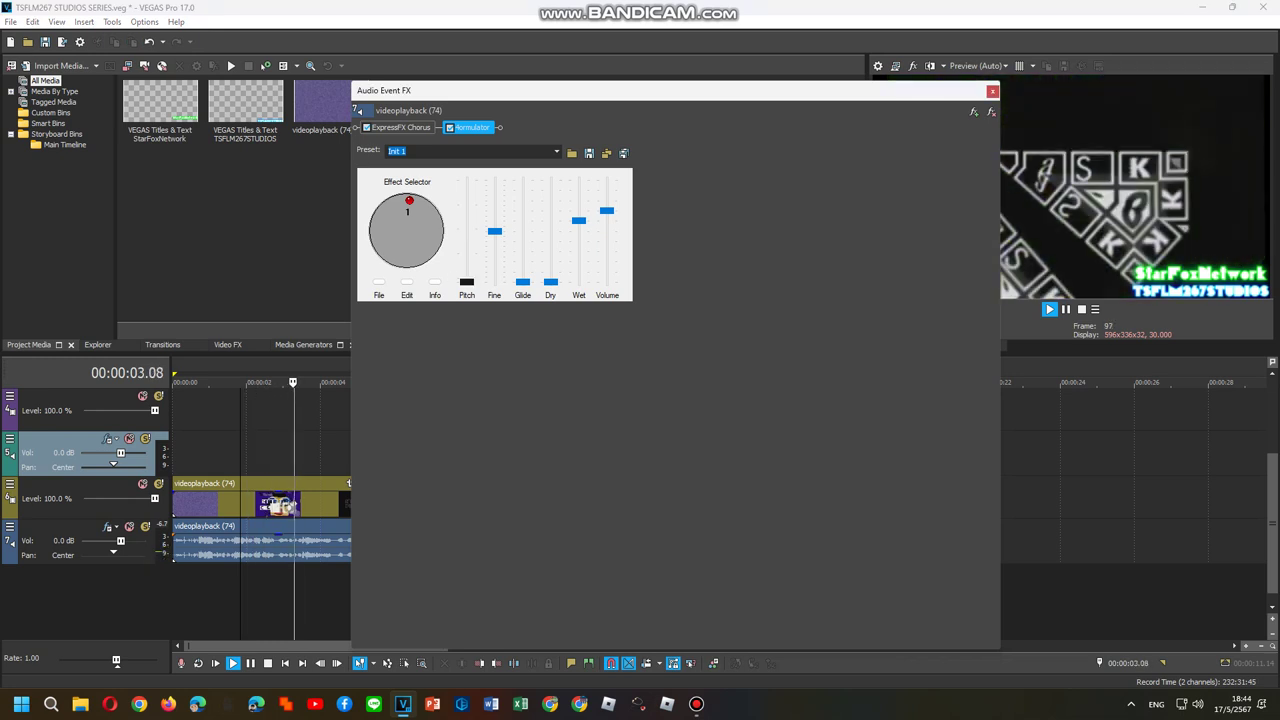
{"action": "left_click", "coordinate": [60, 420]}
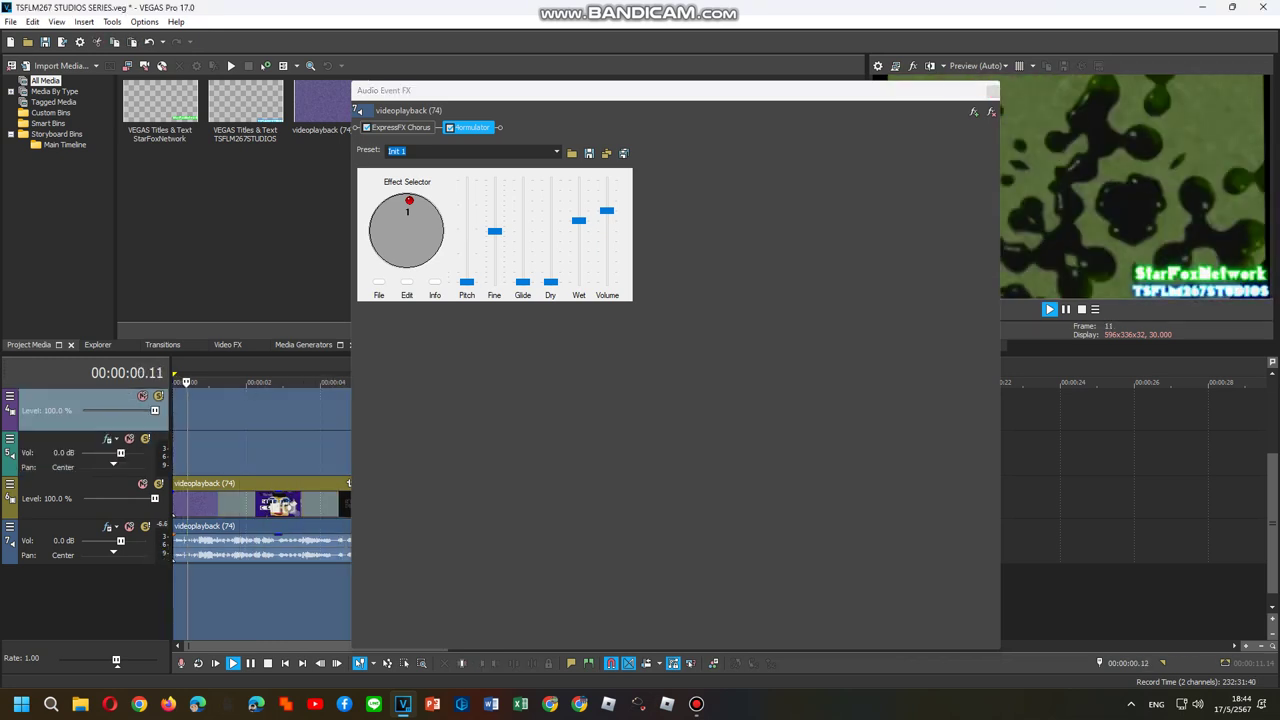
{"action": "left_click", "coordinate": [466, 278]}
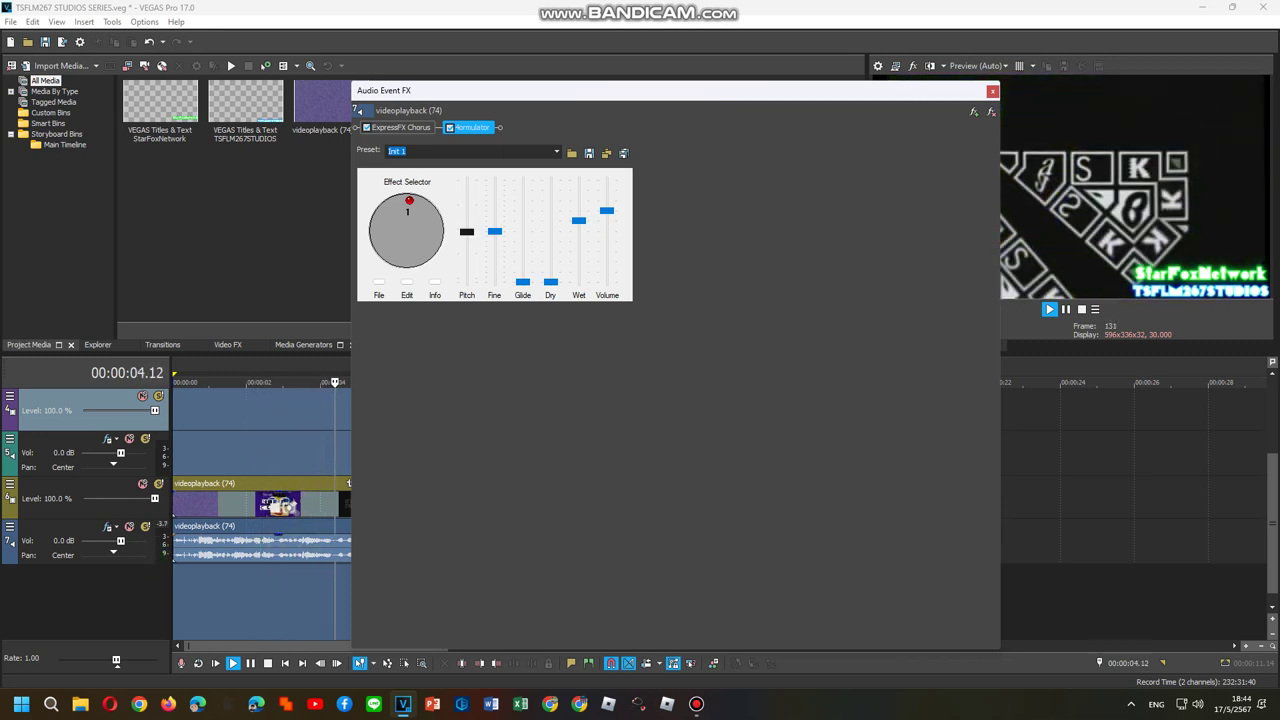
- Raise 4ormulator's Fine above the middle, raise Pitch, Glide and Dry slightly, and check the sound in playback
{"action": "left_click", "coordinate": [90, 448]}
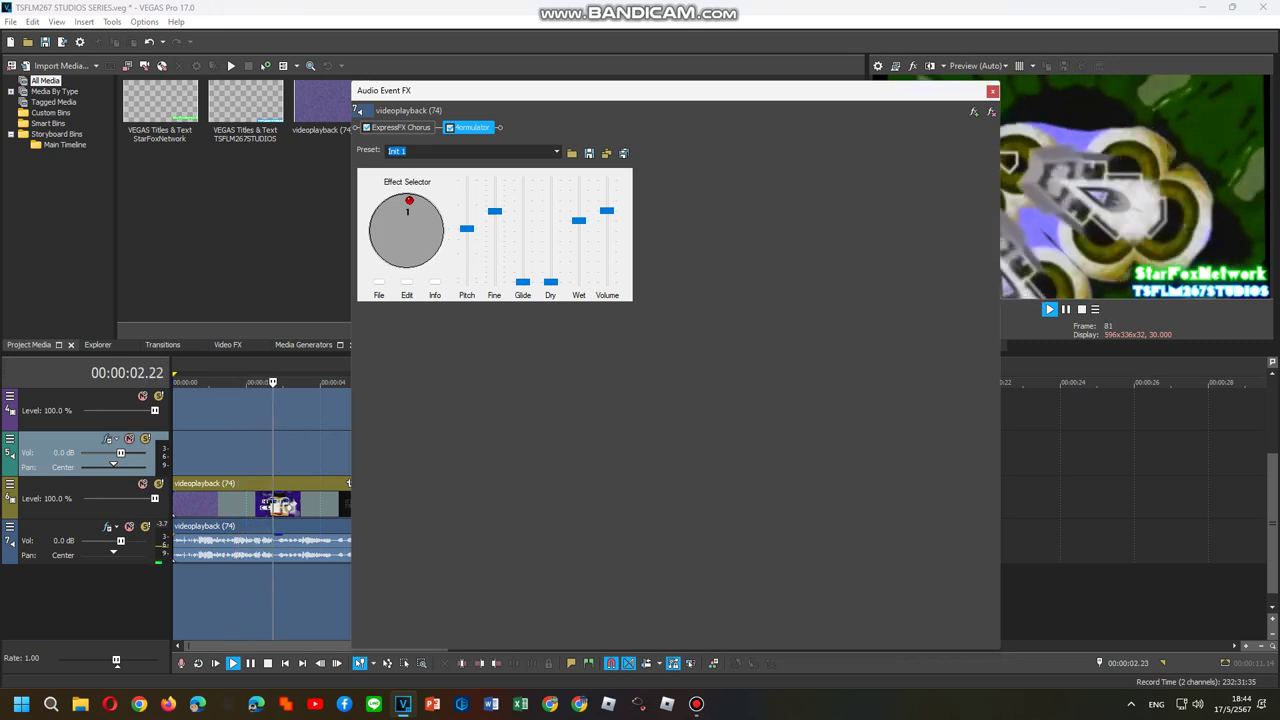
{"action": "left_click", "coordinate": [522, 277]}
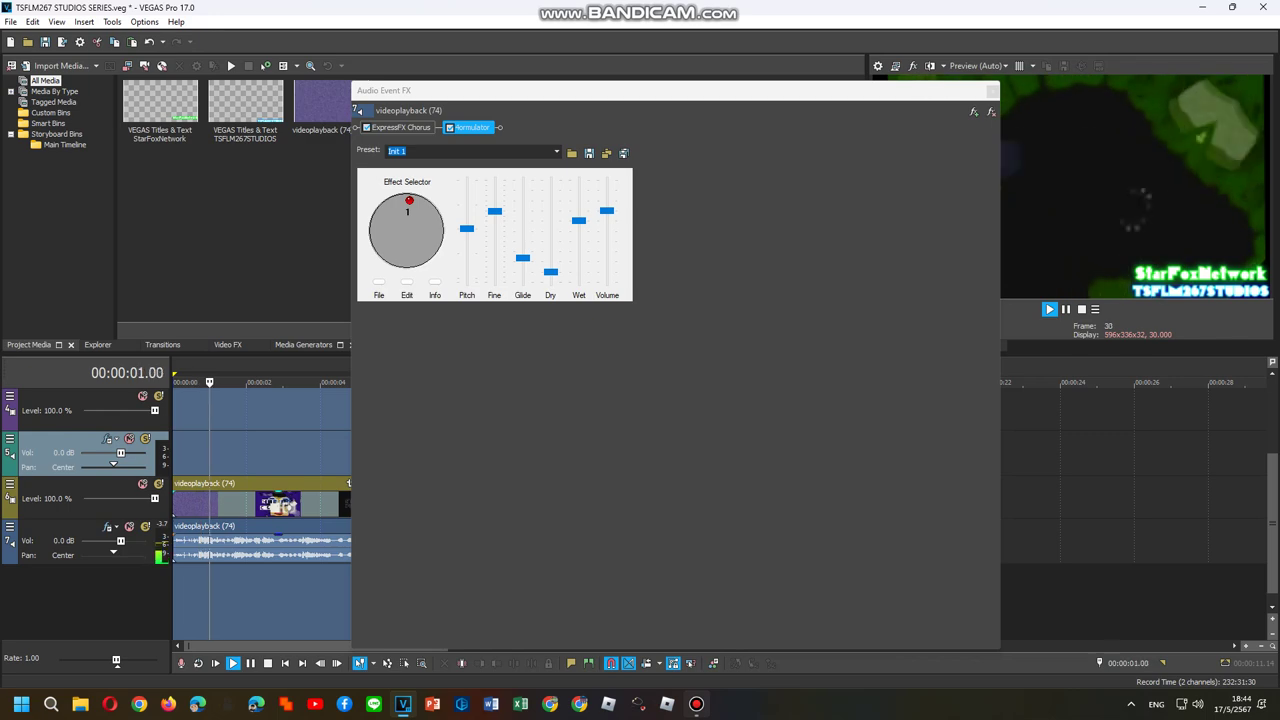
{"action": "mouse_move", "coordinate": [696, 704]}
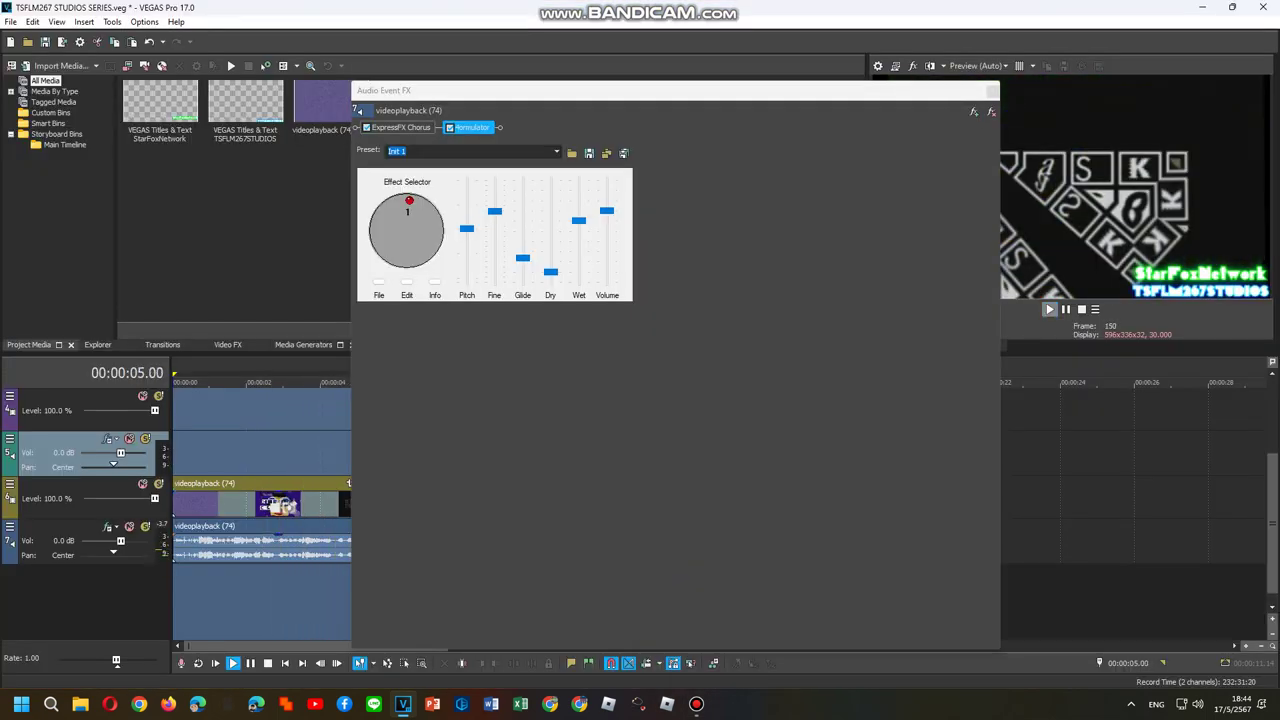
{"action": "key", "text": "space"}
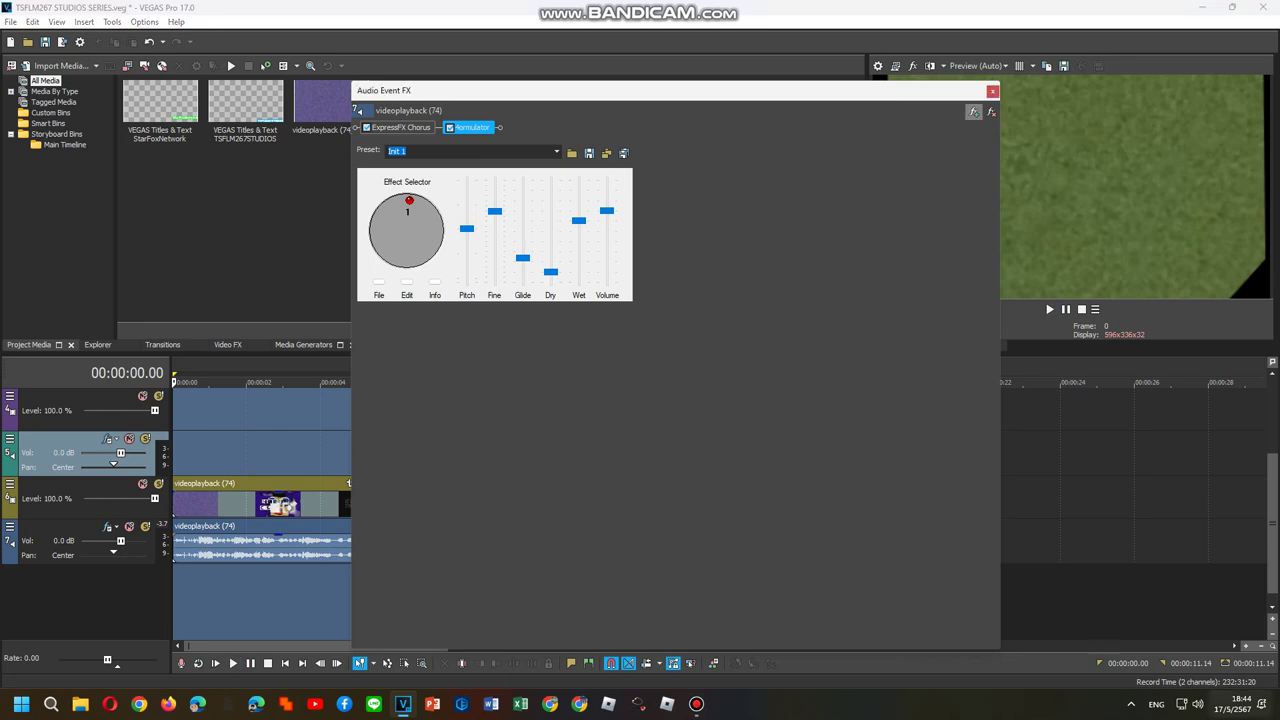
- Save the ExpressFX Chorus and 4ormulator chain as the plug-in package Eormulator N0 and play the clip
{"action": "left_click", "coordinate": [973, 111]}
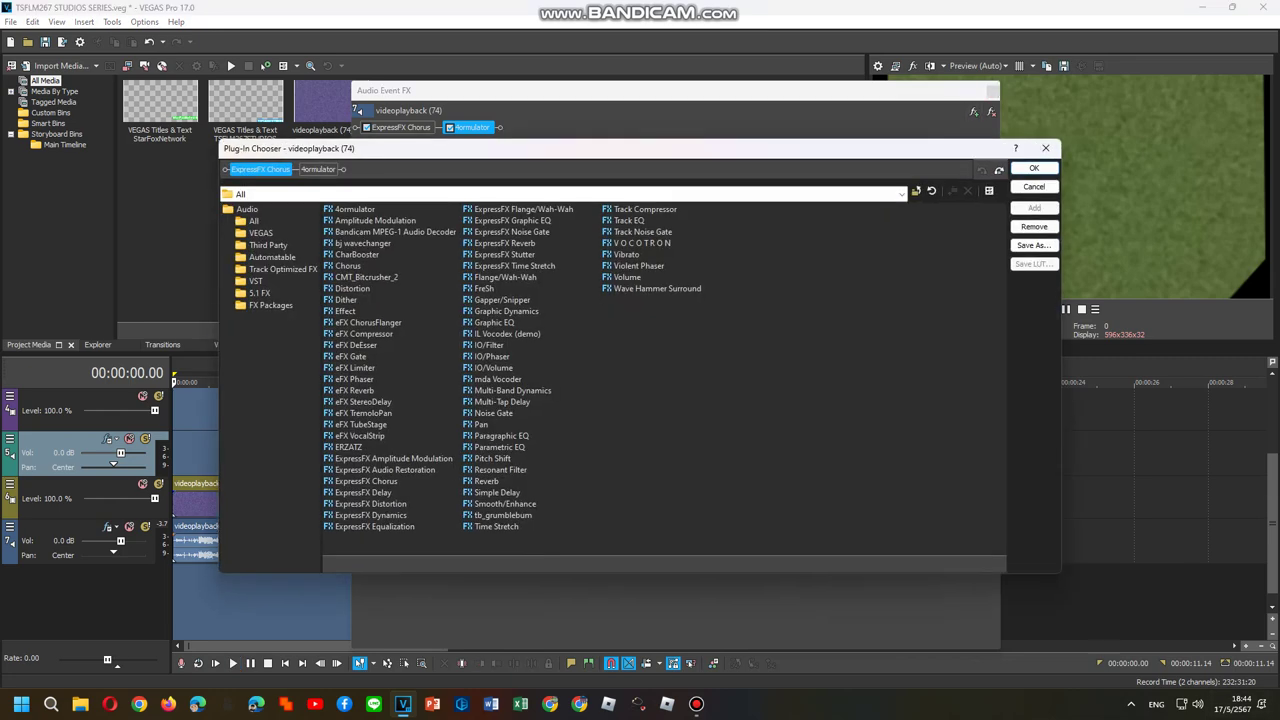
{"action": "left_click", "coordinate": [1034, 245]}
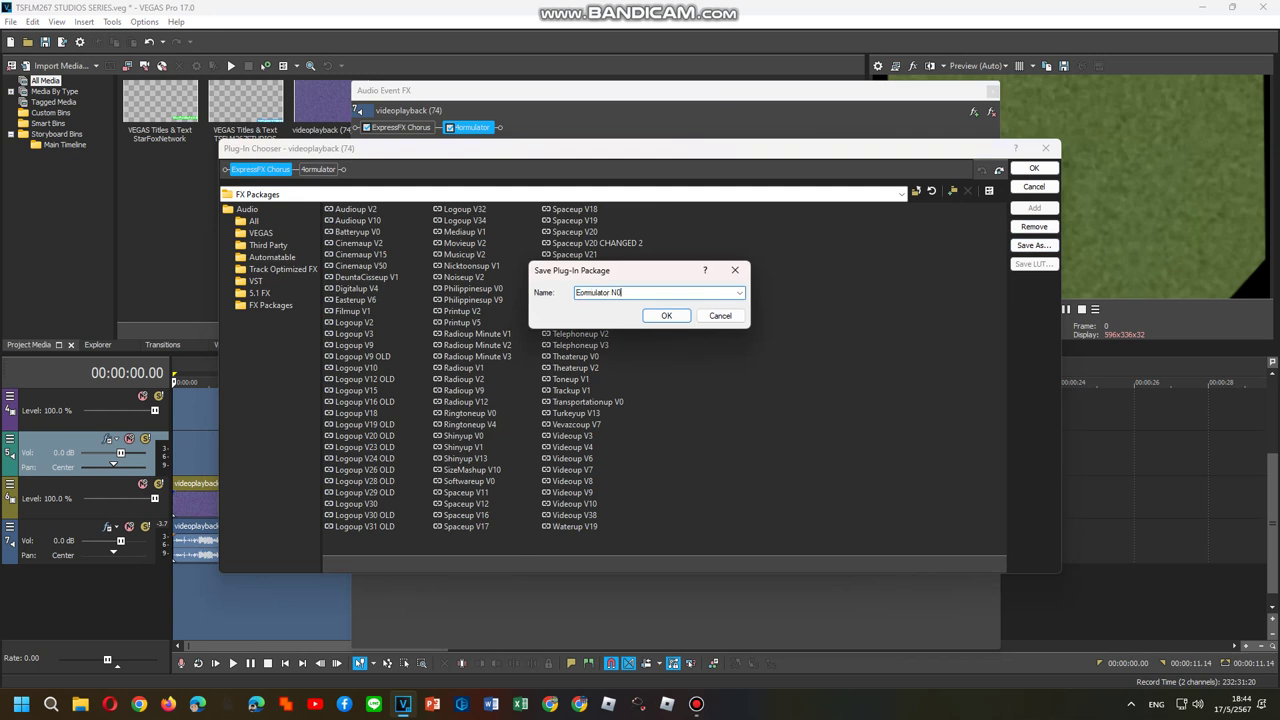
{"action": "key", "text": "Return"}
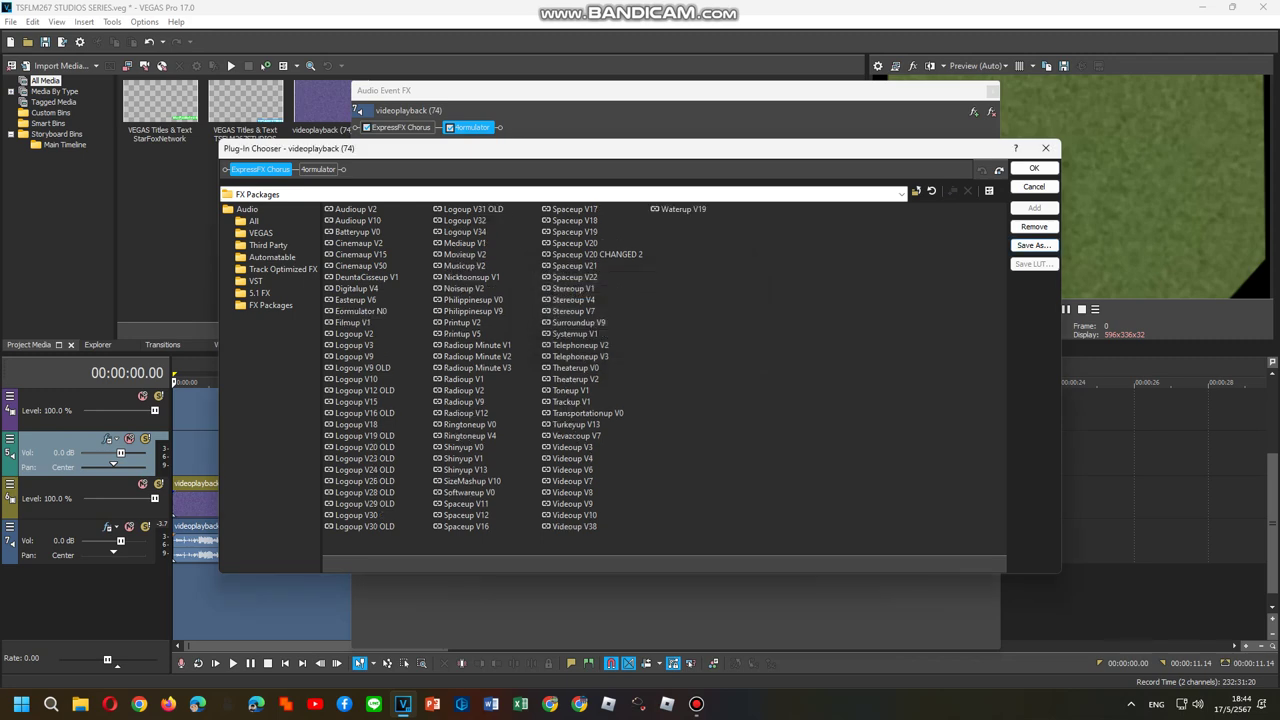
{"action": "key", "text": "Return"}
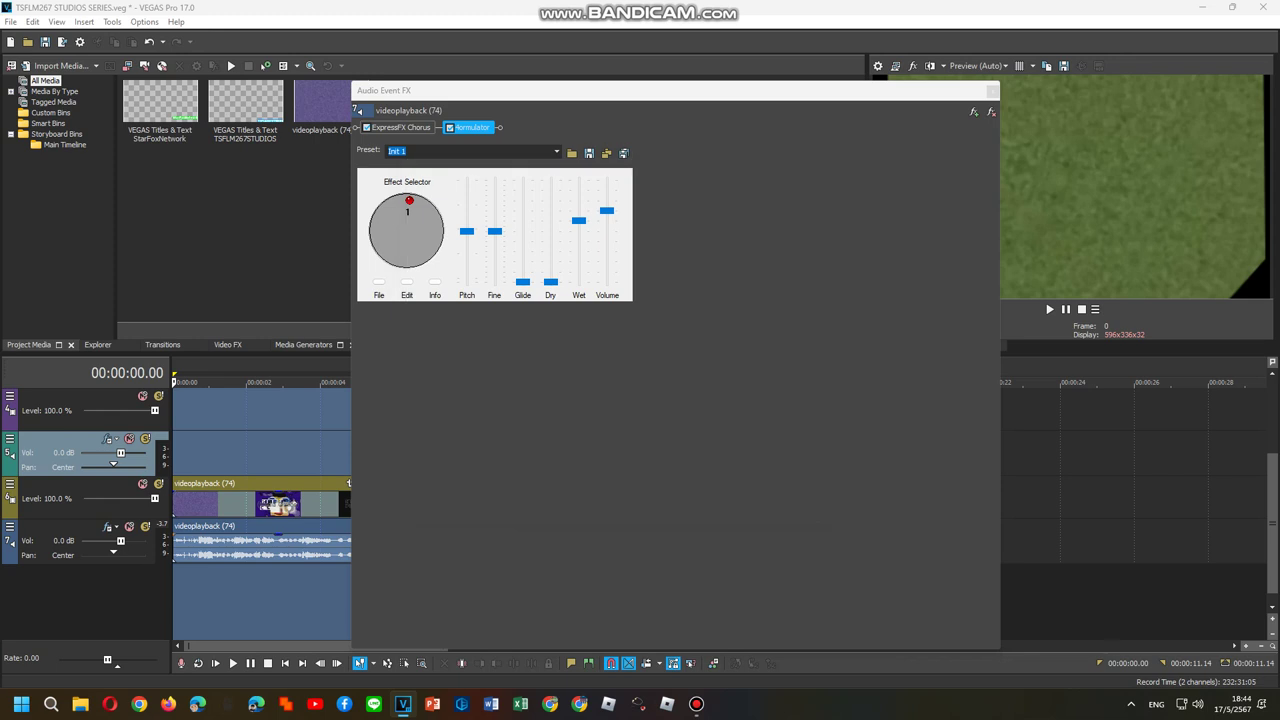
{"action": "key", "text": "space"}
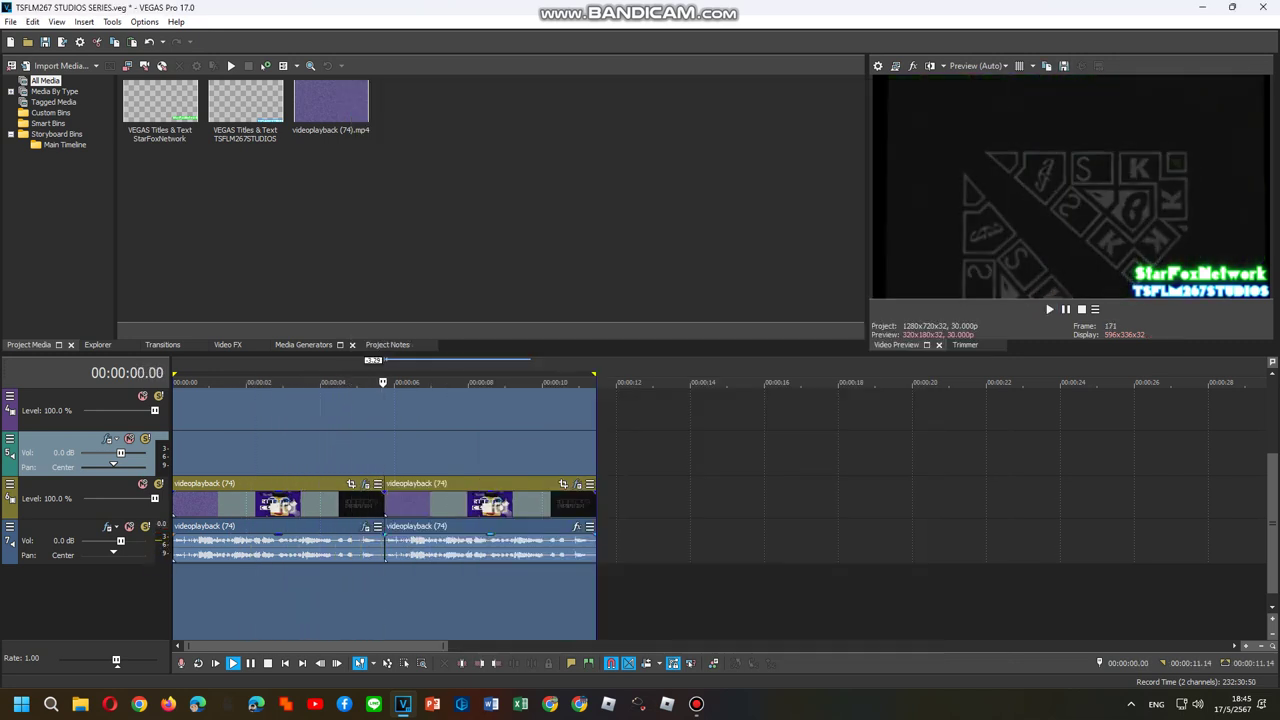
- Add an audio effect chain of ExpressFX Chorus, Effect and IL Vocodex (demo) to the second audio event
{"action": "right_click", "coordinate": [483, 540]}
{"action": "left_click", "coordinate": [525, 221]}
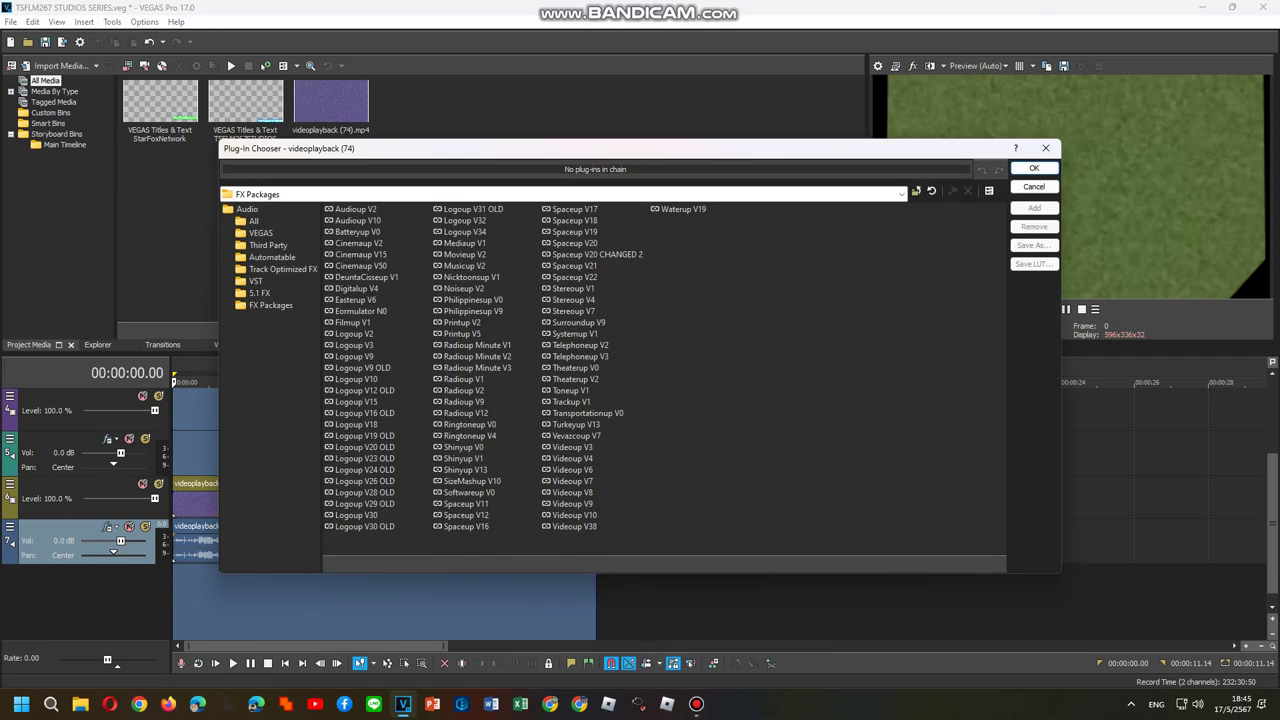
{"action": "left_click", "coordinate": [246, 209]}
{"action": "left_click", "coordinate": [254, 221]}
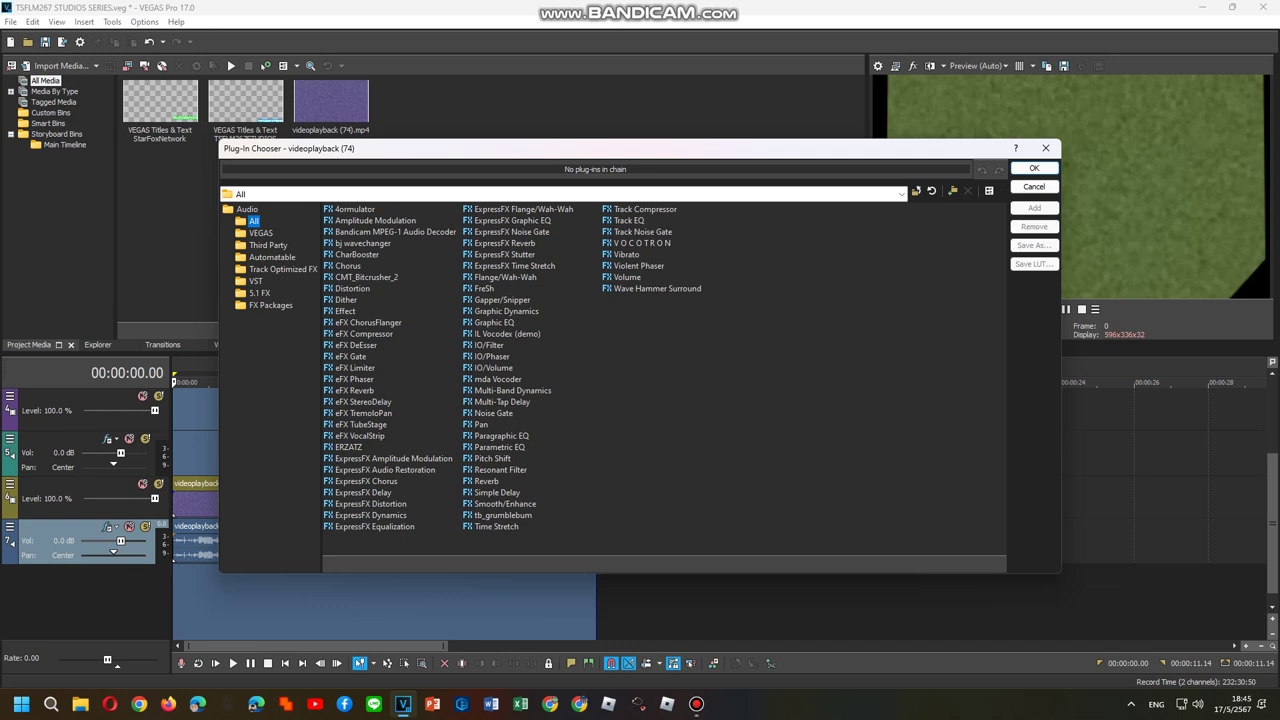
{"action": "double_click", "coordinate": [366, 481]}
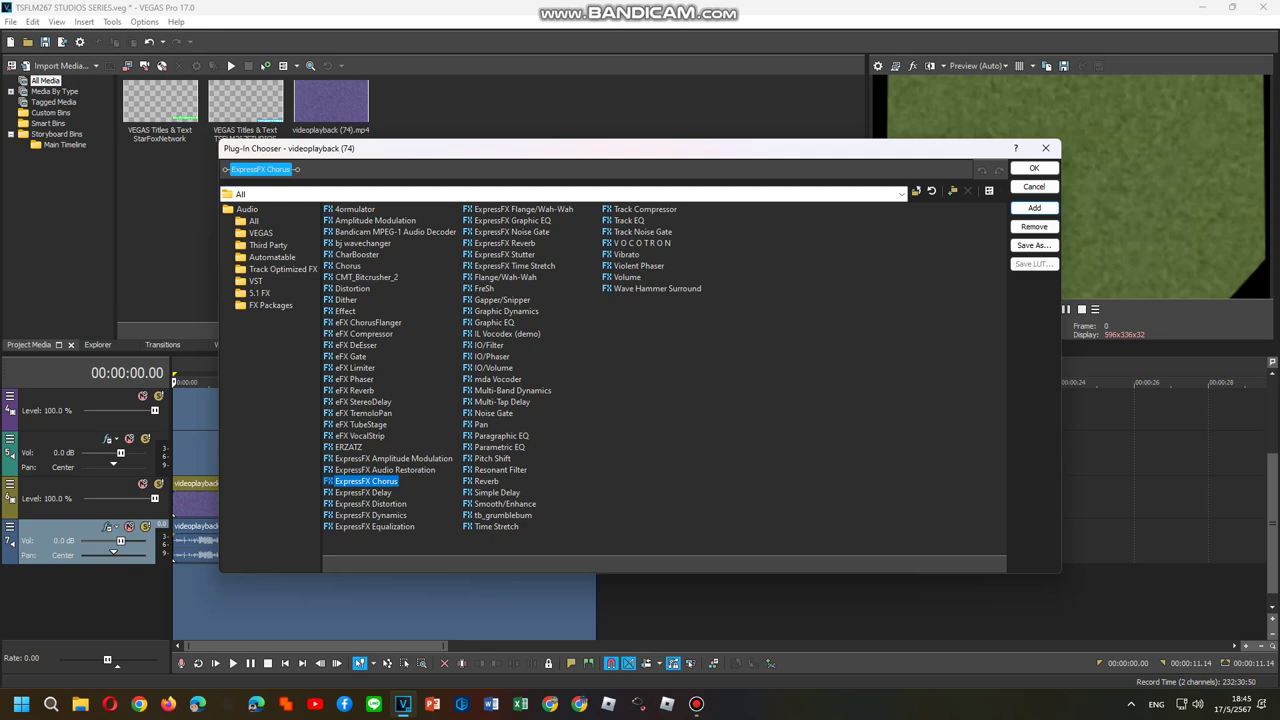
{"action": "double_click", "coordinate": [345, 311]}
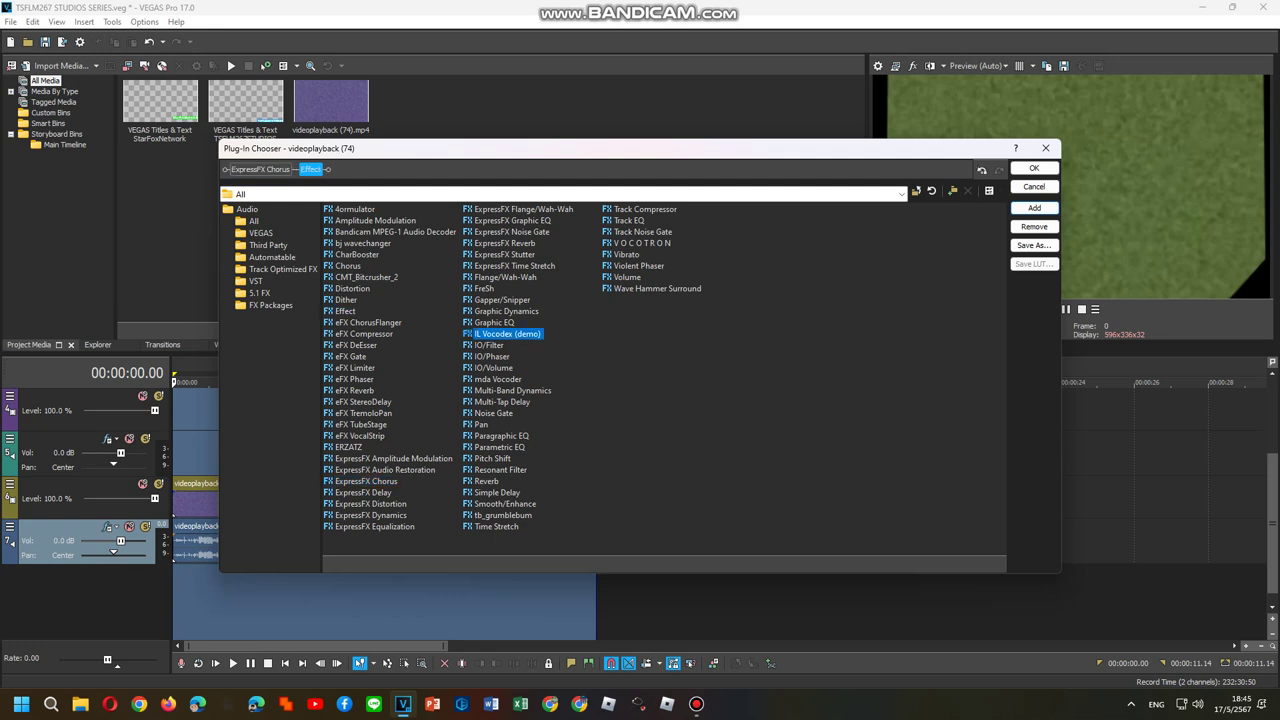
{"action": "double_click", "coordinate": [501, 333]}
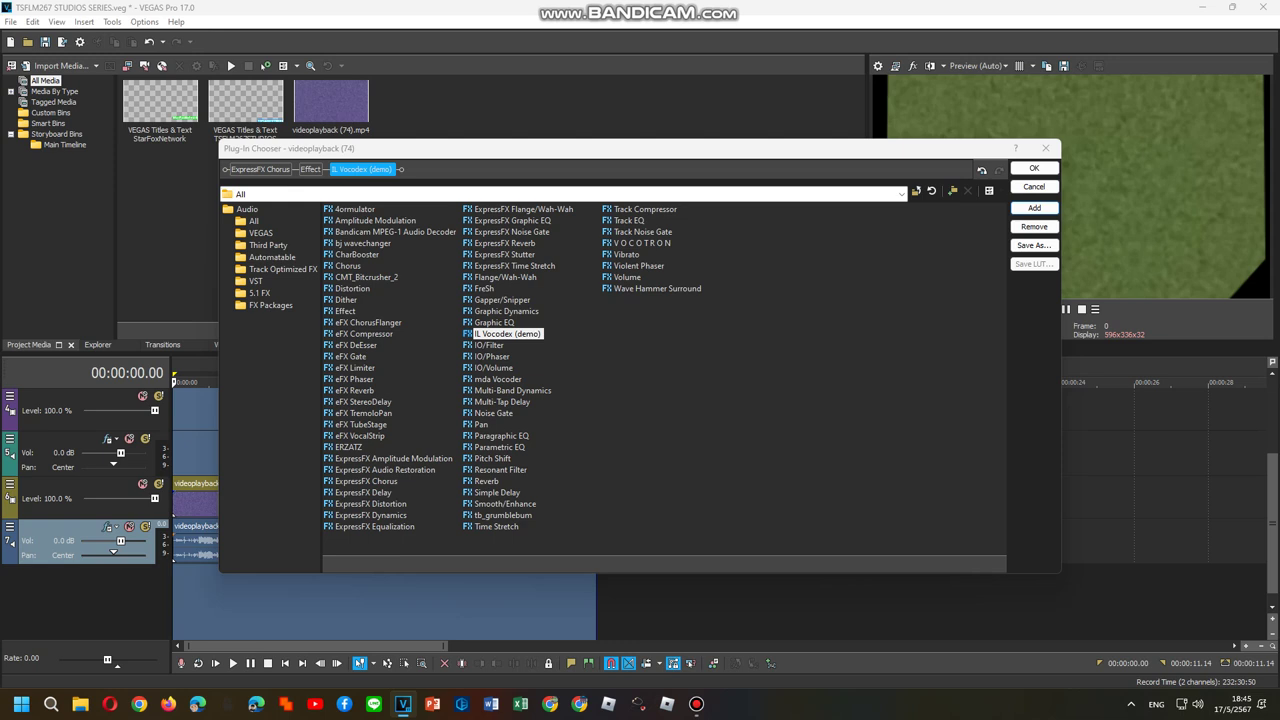
{"action": "left_click", "coordinate": [260, 169]}
{"action": "key", "text": "Return"}
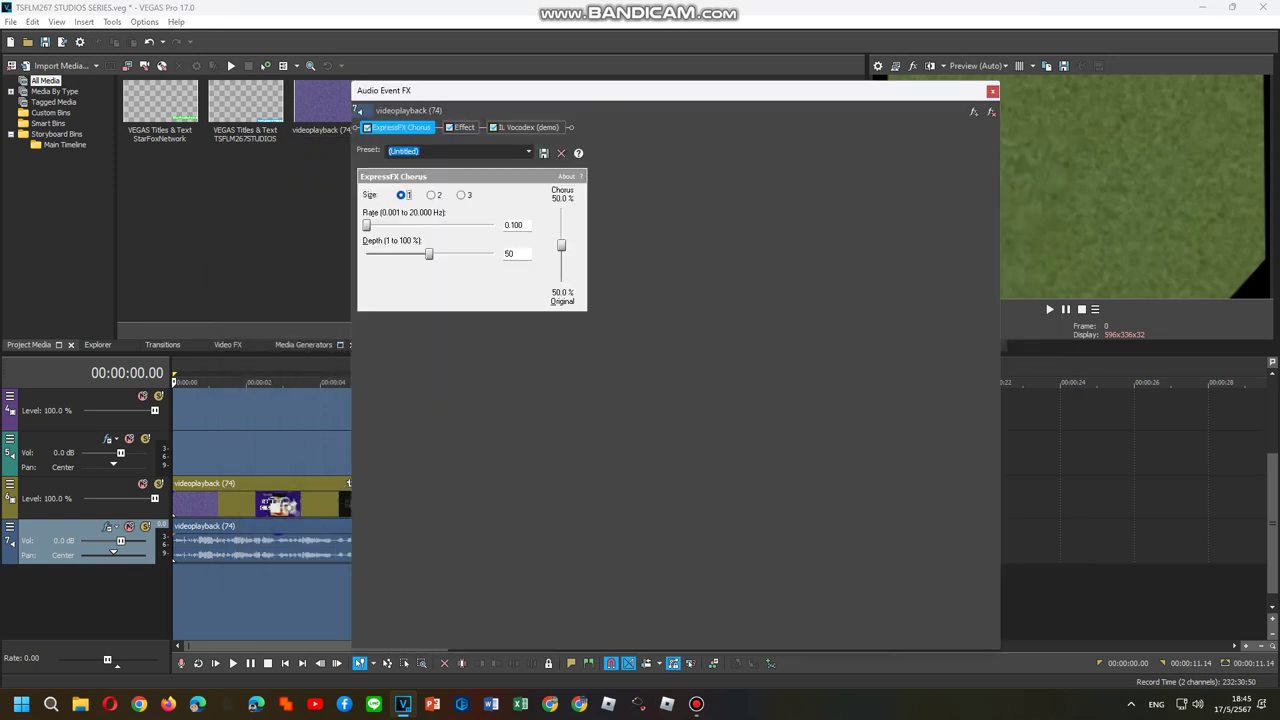
- Choose the next preset for ExpressFX Chorus, choose the third preset below DEFAULT for the Orange Vocoder effect, and show IL Vocodex
{"action": "key", "text": "alt+Down"}
{"action": "key", "text": "Down"}
{"action": "key", "text": "Return"}
{"action": "left_click", "coordinate": [464, 127]}
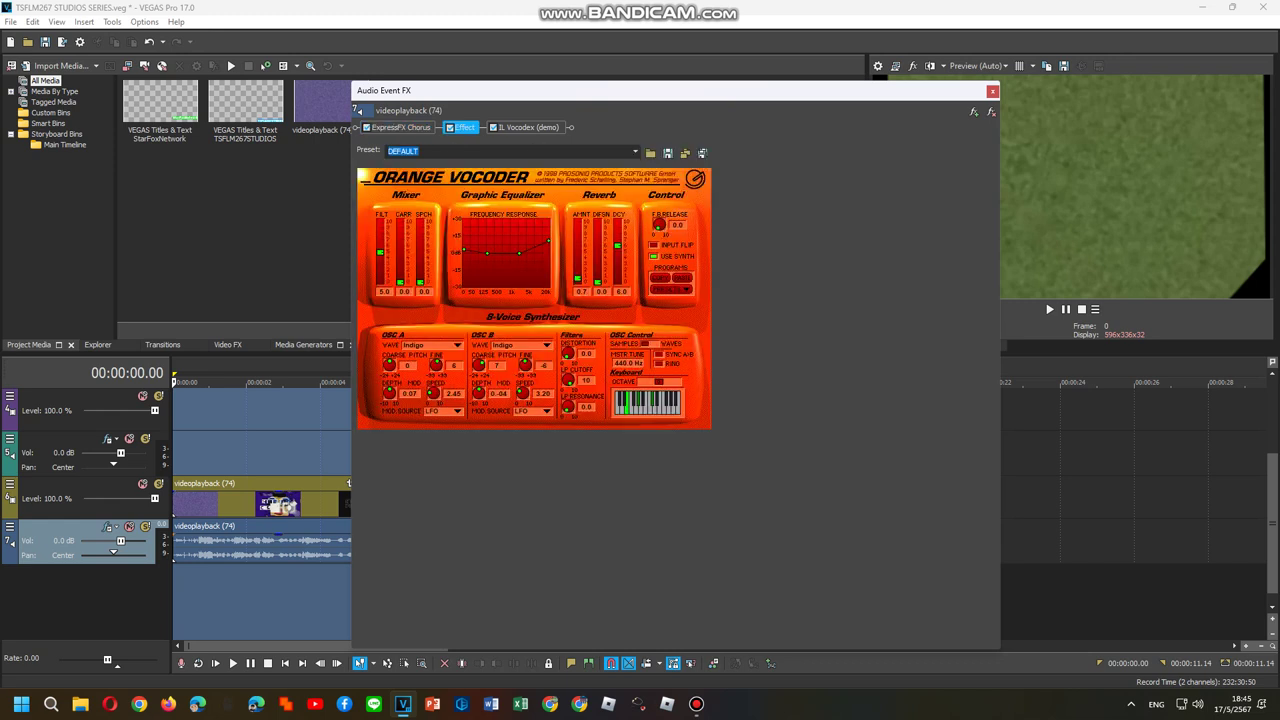
{"action": "key", "text": "alt+Down"}
{"action": "key", "text": "Down"}
{"action": "key", "text": "Down"}
{"action": "key", "text": "Down"}
{"action": "key", "text": "Return"}
{"action": "left_click", "coordinate": [530, 127]}
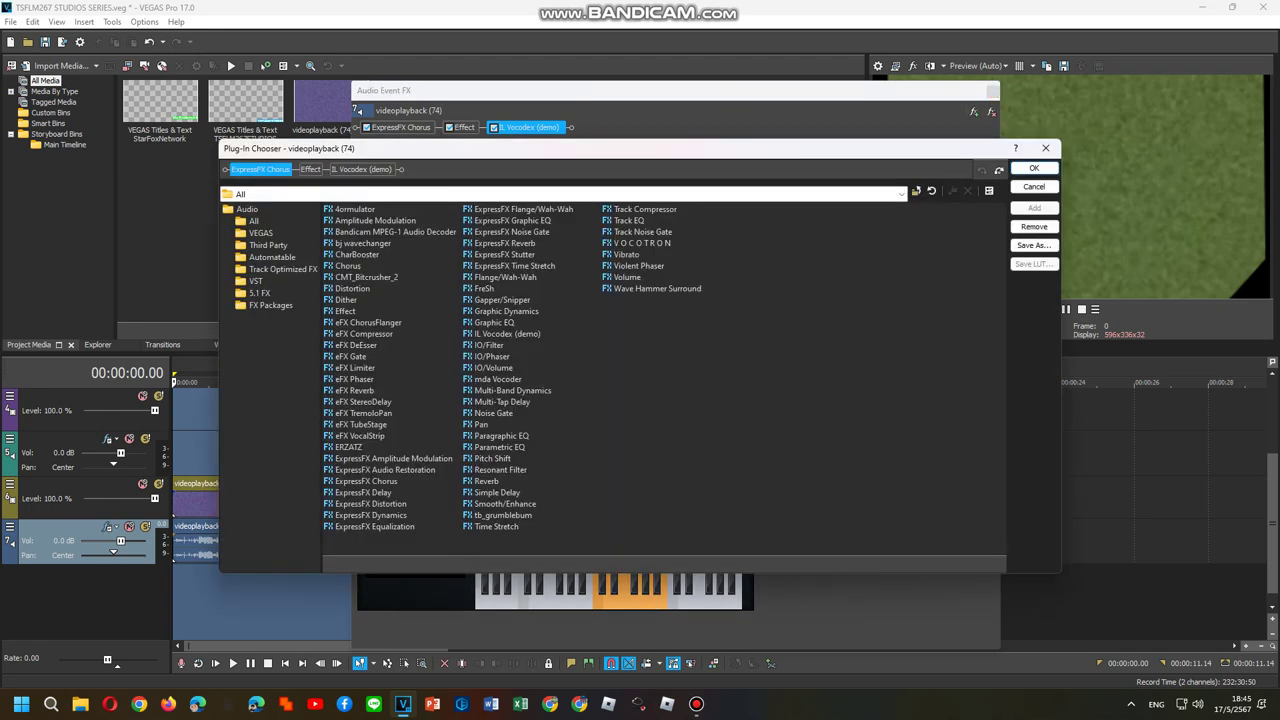
- Save the ExpressFX Chorus, Effect and IL Vocodex chain as the plug-in package Eormulator P0
{"action": "left_click", "coordinate": [270, 305]}
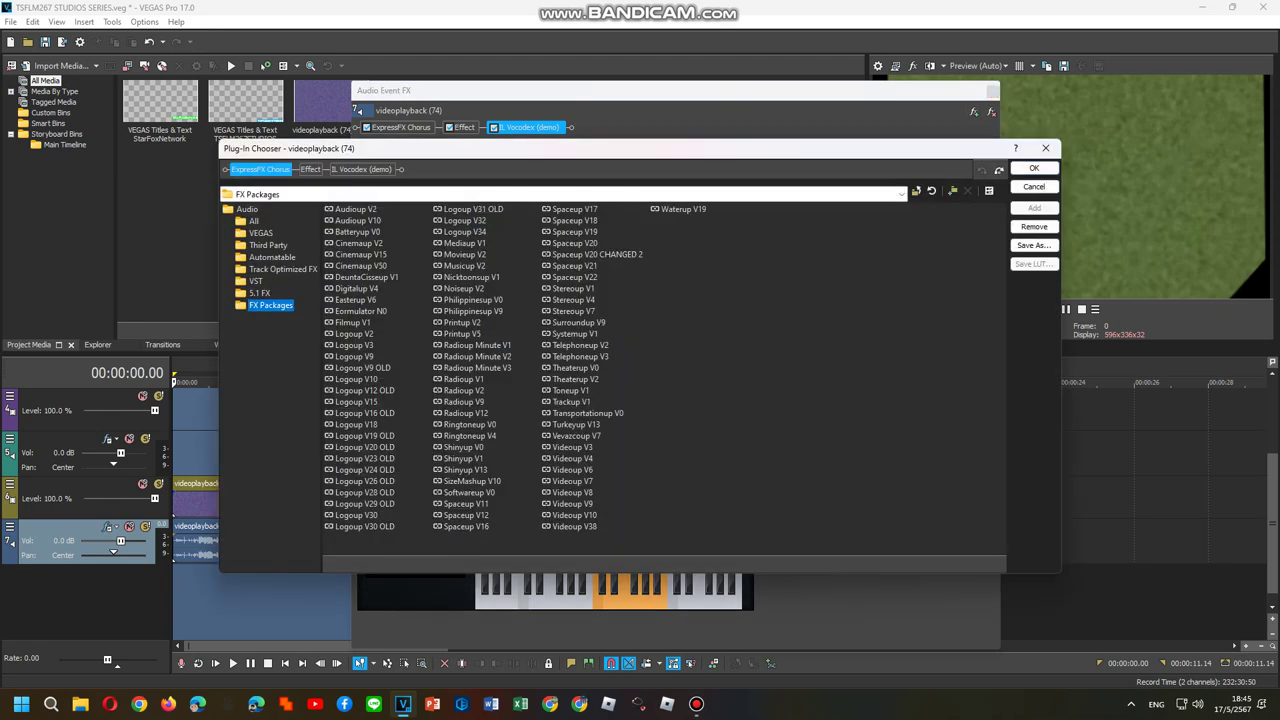
{"action": "left_click", "coordinate": [1034, 245]}
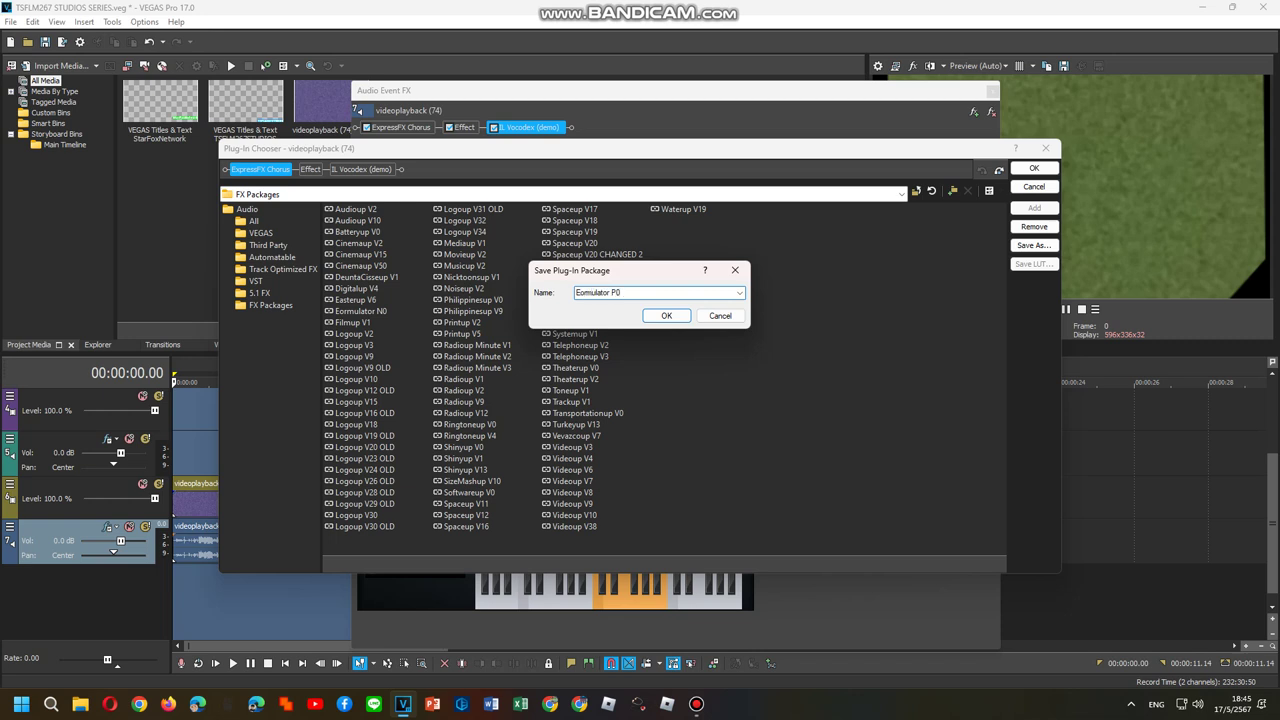
{"action": "key", "text": "Return"}
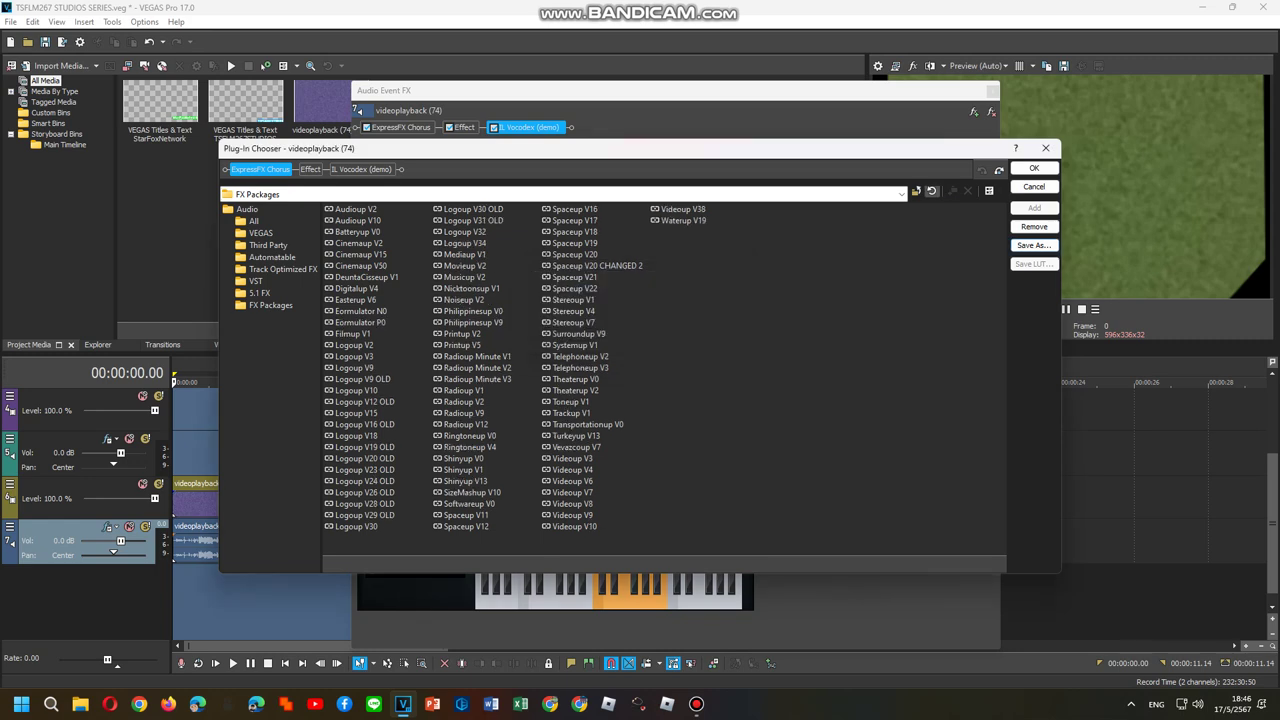
{"action": "left_click", "coordinate": [1034, 168]}
- Close the audio effects window, play the timeline to check the sound, and open and dismiss the Render As dialog
{"action": "left_click", "coordinate": [696, 703]}
{"action": "left_click", "coordinate": [696, 703]}
{"action": "key", "text": "Escape"}
{"action": "left_click", "coordinate": [90, 410]}
{"action": "key", "text": "space"}
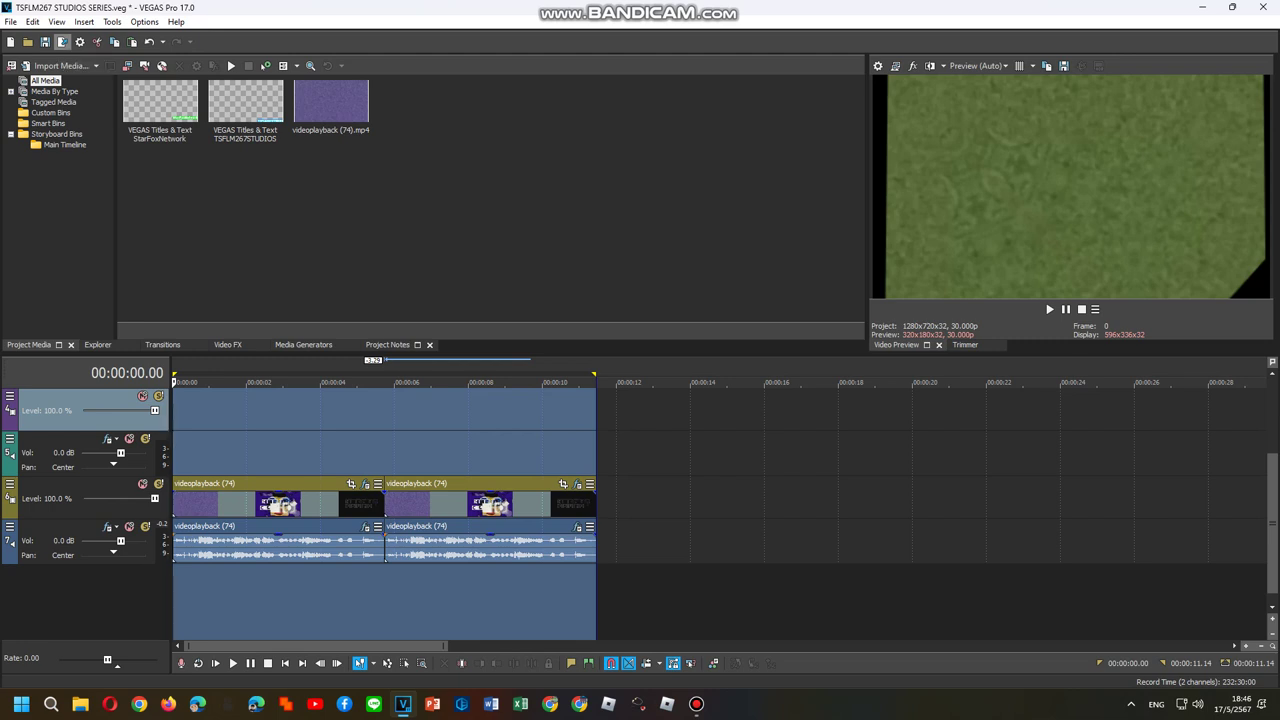
{"action": "left_click", "coordinate": [62, 41]}
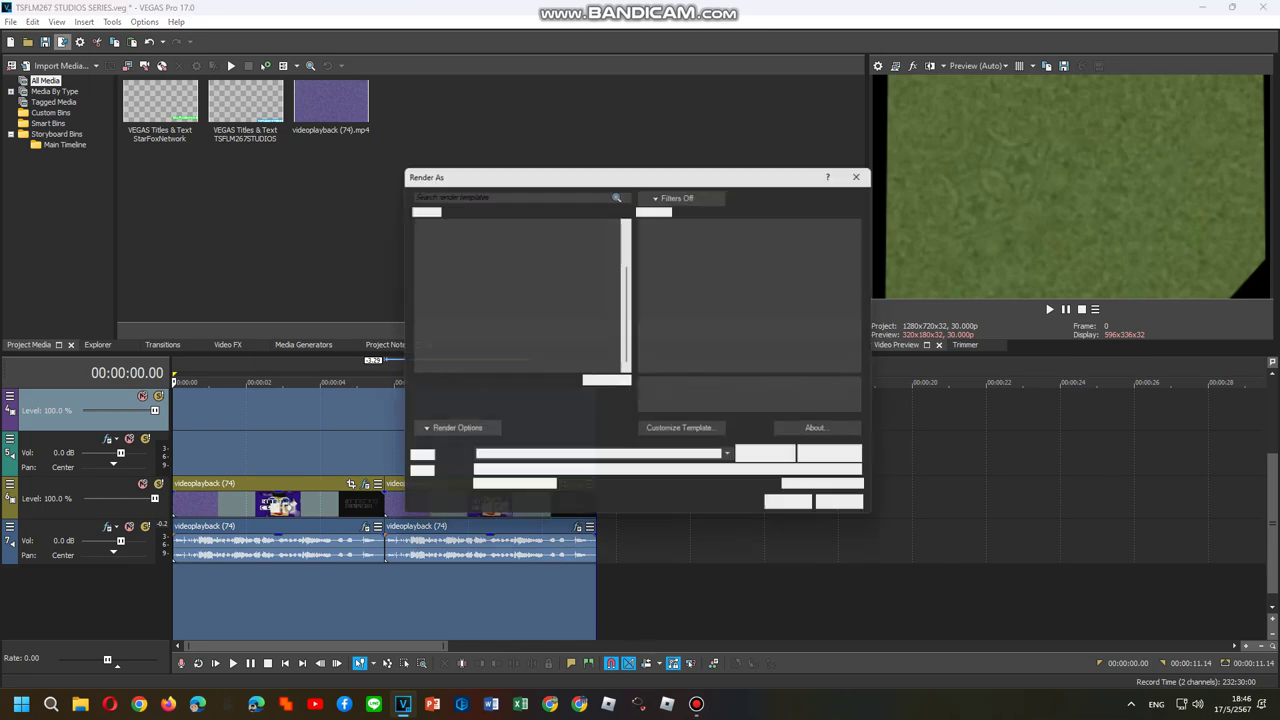
{"action": "key", "text": "Escape"}
- Review the first video event's effect chain, checking the Color Corrector (Secondary) and Mirror settings, and close it
{"action": "right_click", "coordinate": [388, 500]}
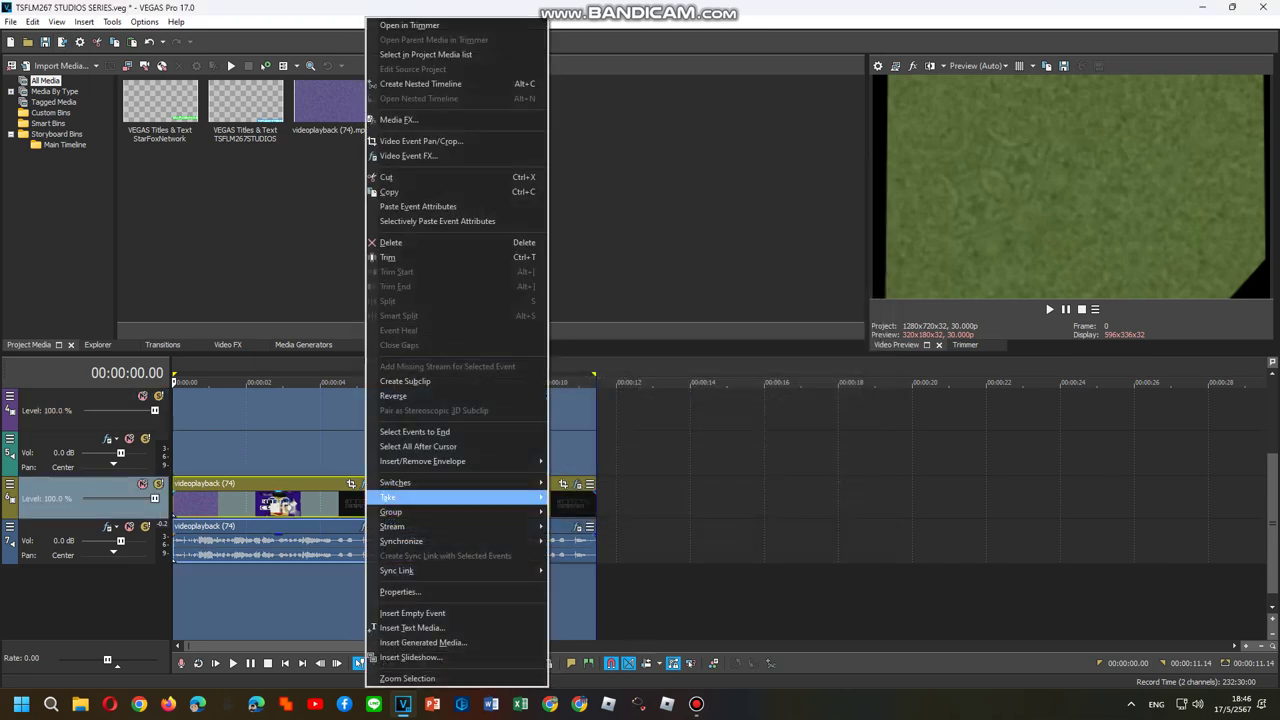
{"action": "left_click", "coordinate": [440, 155]}
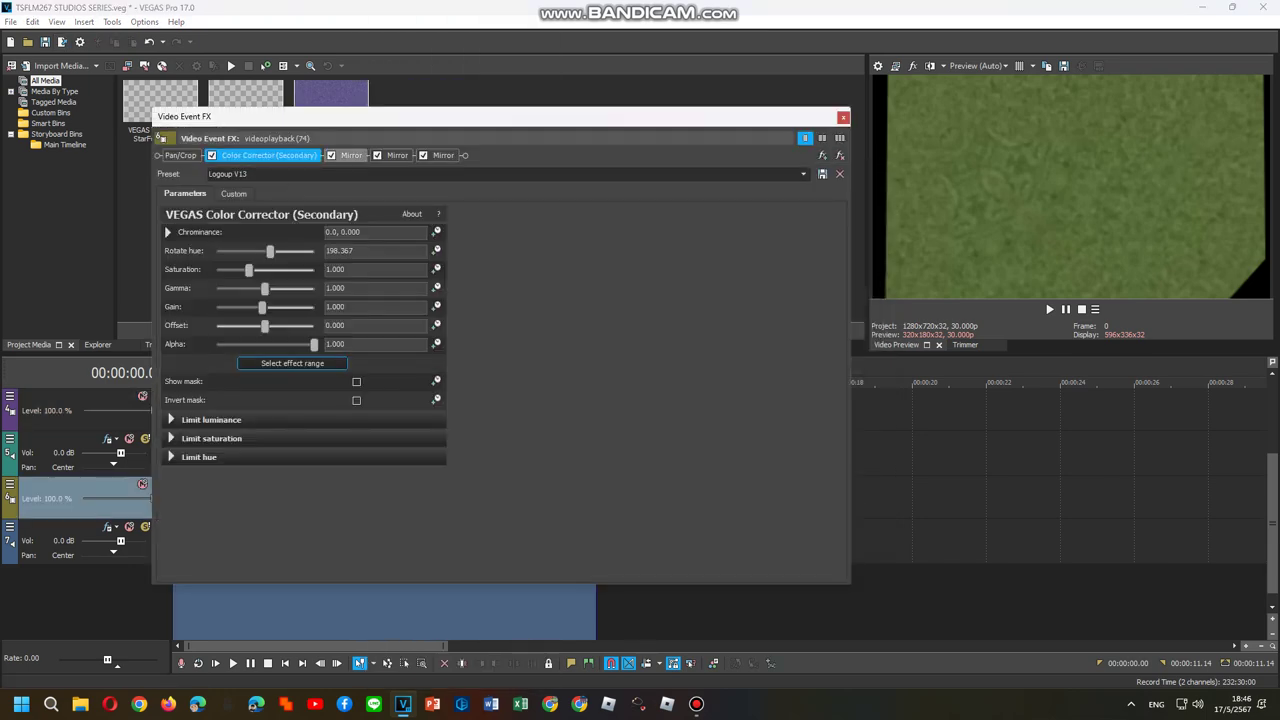
{"action": "left_click", "coordinate": [397, 155]}
{"action": "left_click", "coordinate": [443, 155]}
{"action": "left_click", "coordinate": [843, 117]}
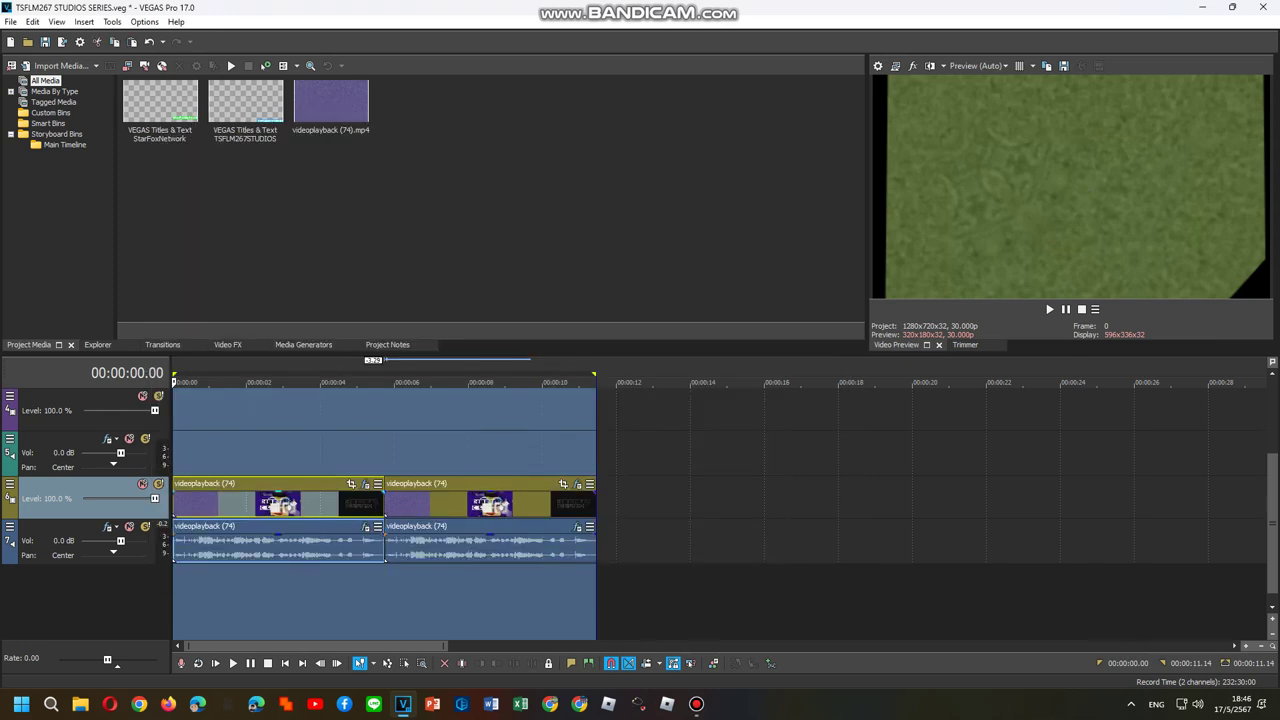
- Review the second video event's effect chain, checking the Color Corrector (Secondary), Mirror, Wave and Swirl settings, and close it
{"action": "right_click", "coordinate": [524, 500]}
{"action": "left_click", "coordinate": [590, 155]}
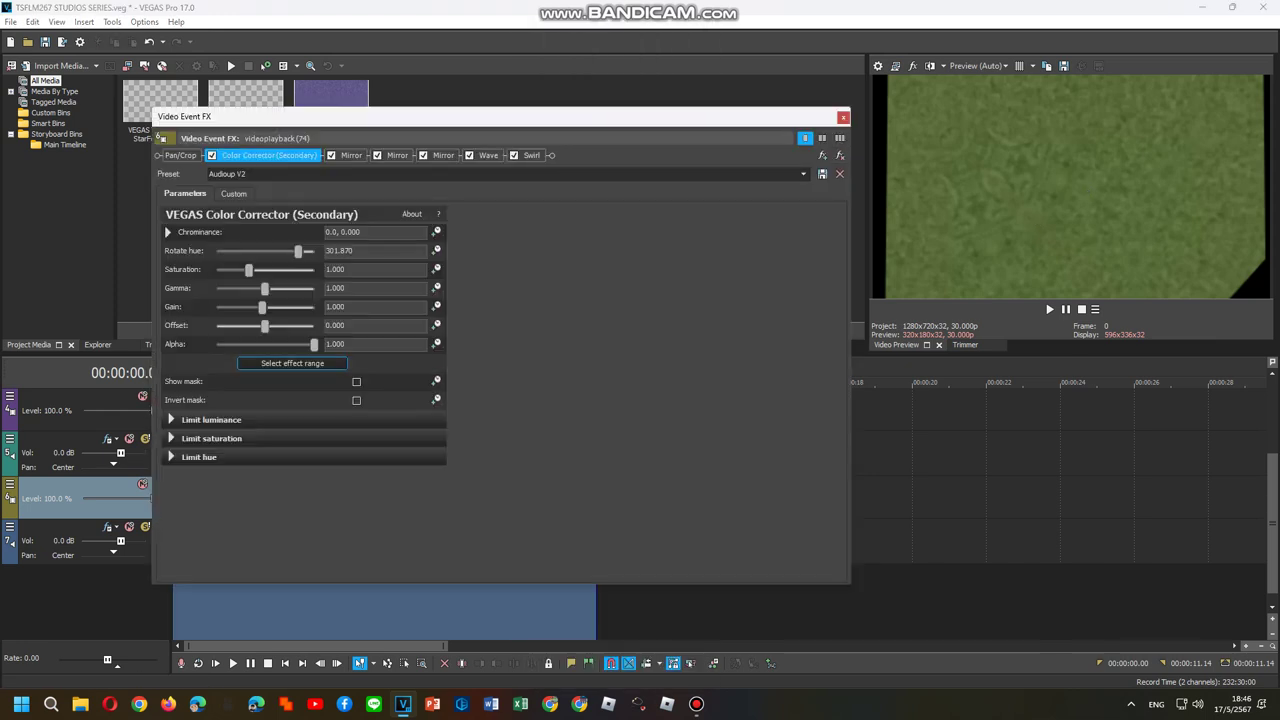
{"action": "left_click", "coordinate": [351, 155]}
{"action": "left_click", "coordinate": [397, 155]}
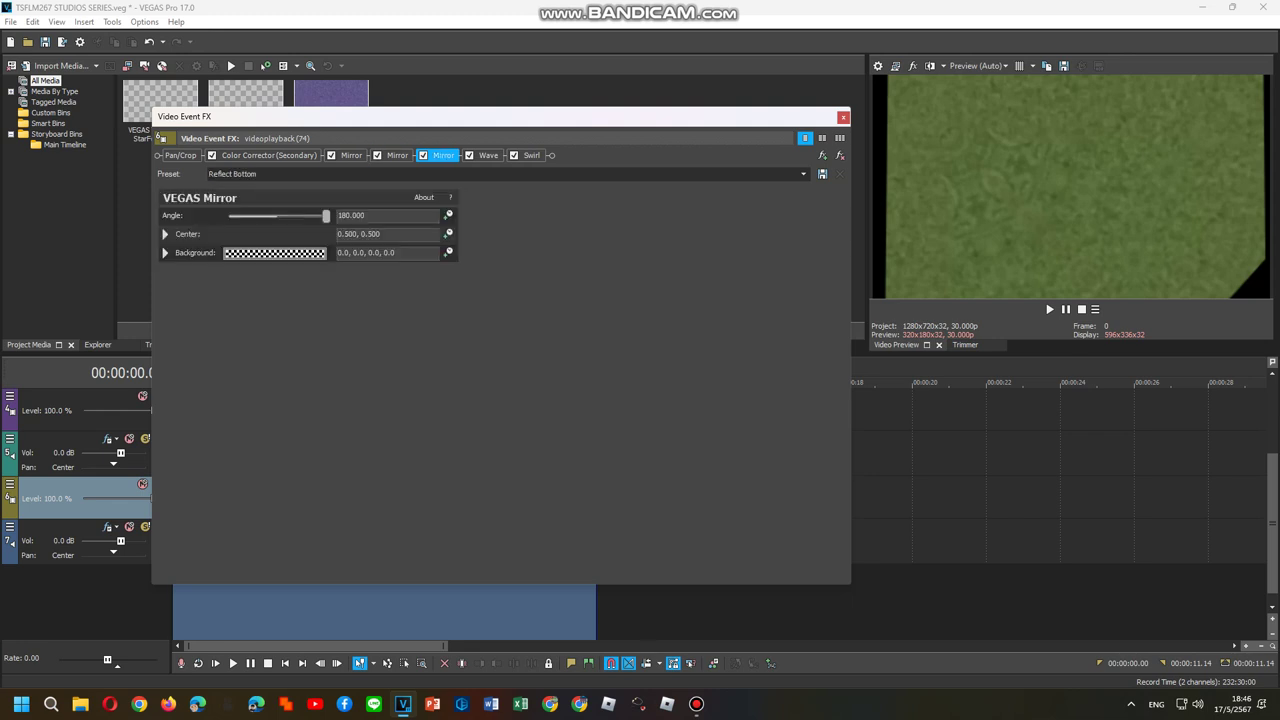
{"action": "left_click", "coordinate": [488, 155]}
{"action": "left_click", "coordinate": [531, 155]}
{"action": "left_click", "coordinate": [843, 117]}
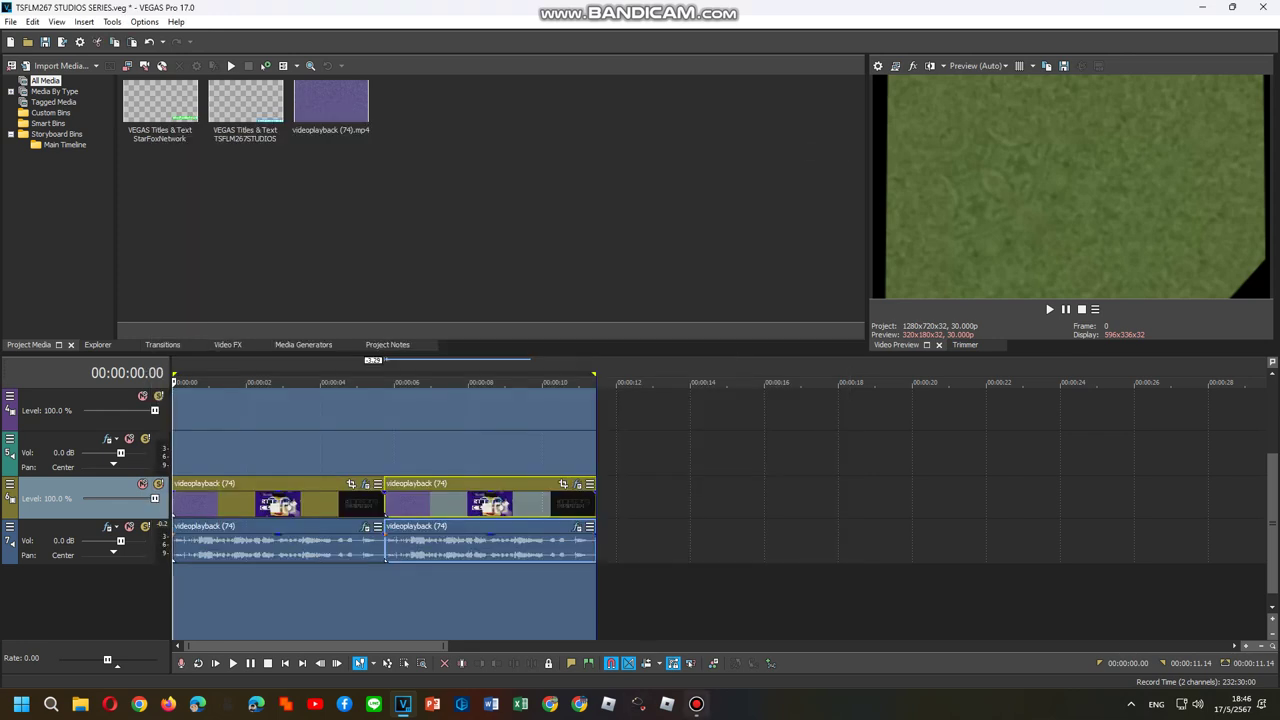